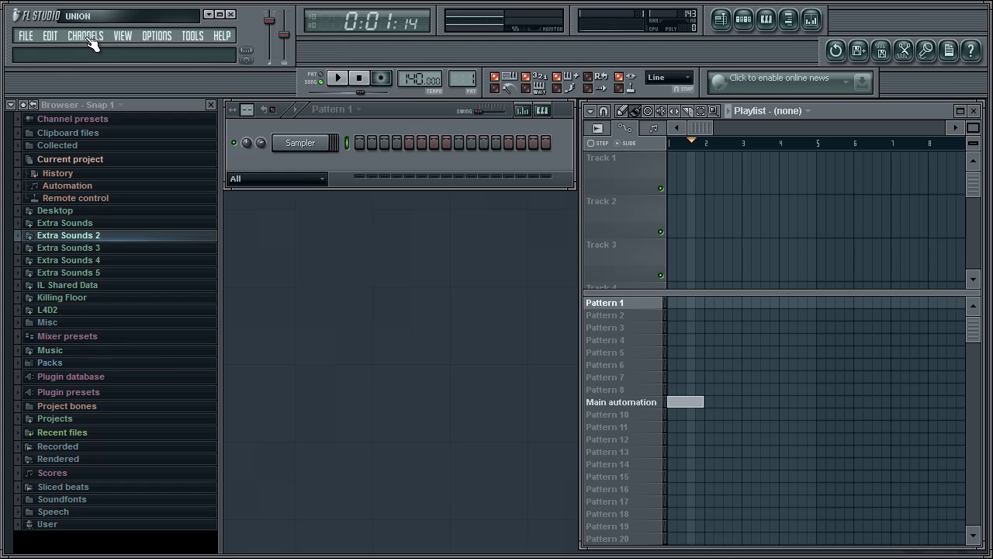
- Add an FL Keys channel and bring up the velocity Muffle knob's automation options
{"action": "left_click", "coordinate": [85, 36]}
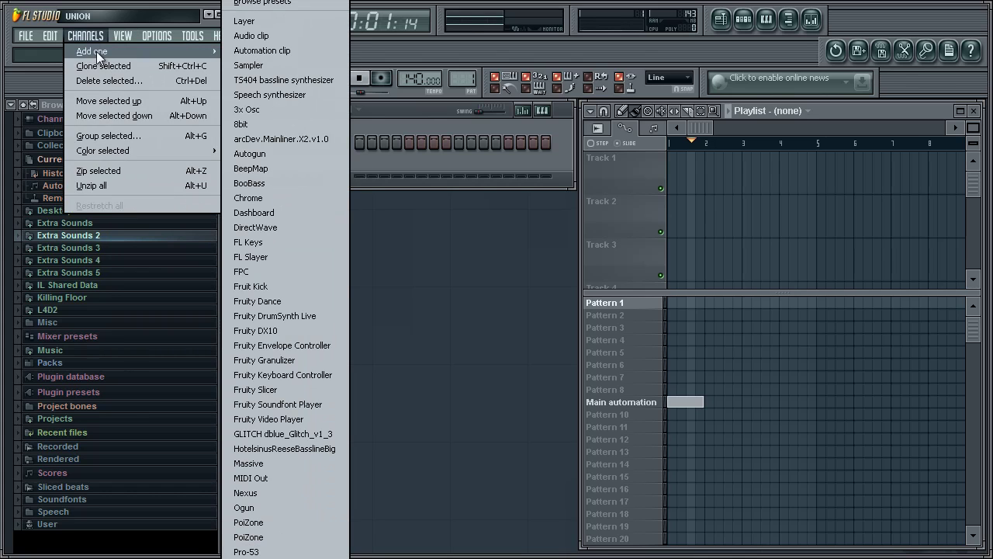
{"action": "left_click", "coordinate": [286, 242]}
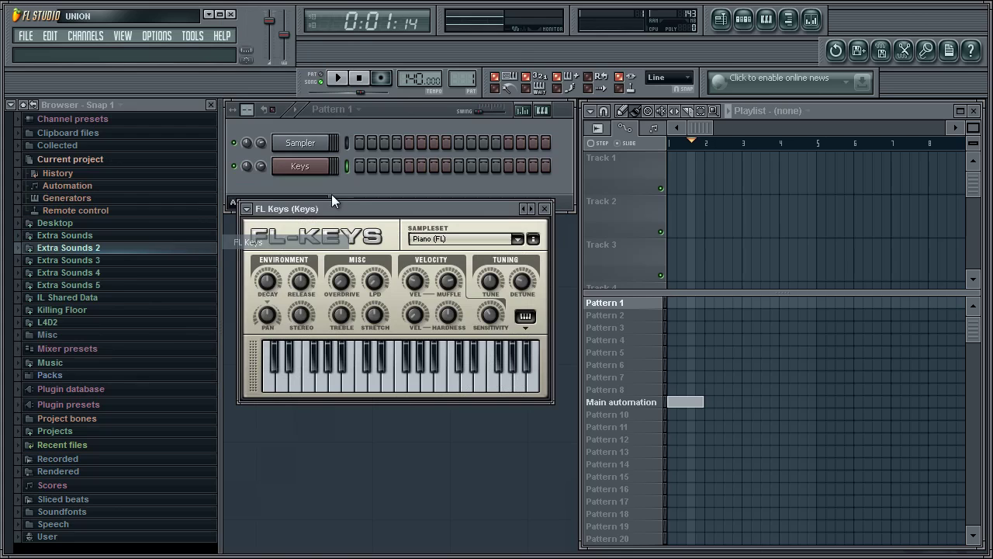
{"action": "right_click", "coordinate": [345, 314]}
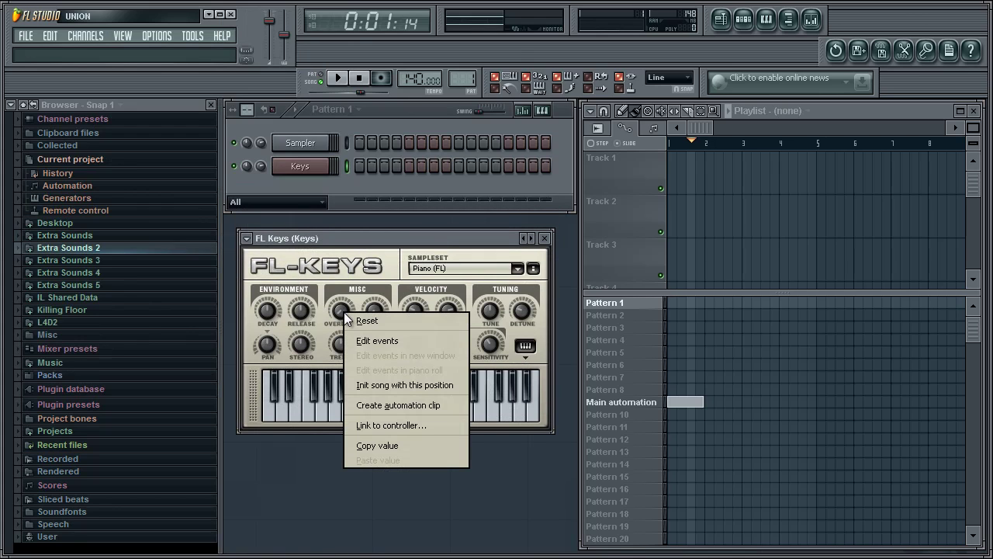
{"action": "right_click", "coordinate": [524, 311]}
{"action": "right_click", "coordinate": [416, 310]}
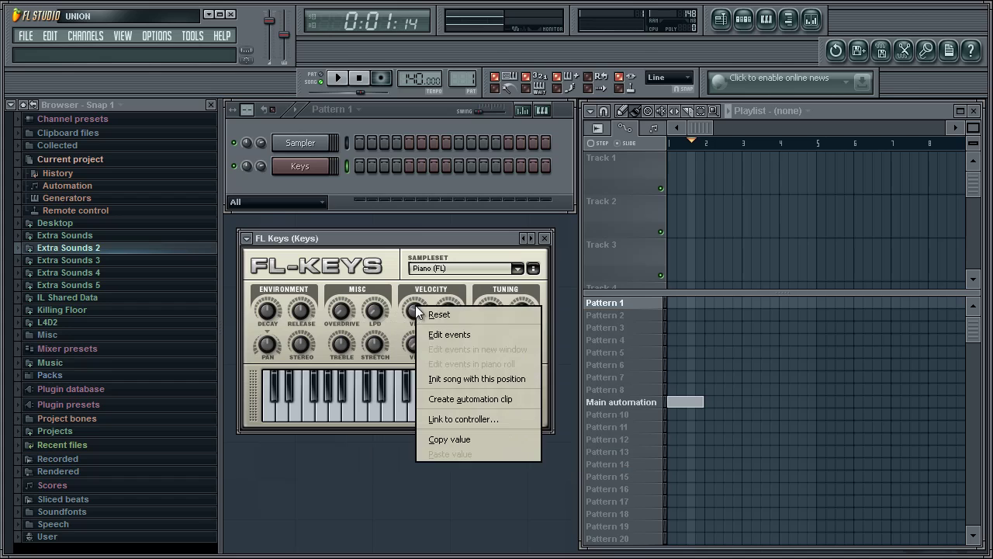
- Create the Velocity to Muffle automation clip and stretch it to end at bar 8
{"action": "left_click", "coordinate": [488, 398]}
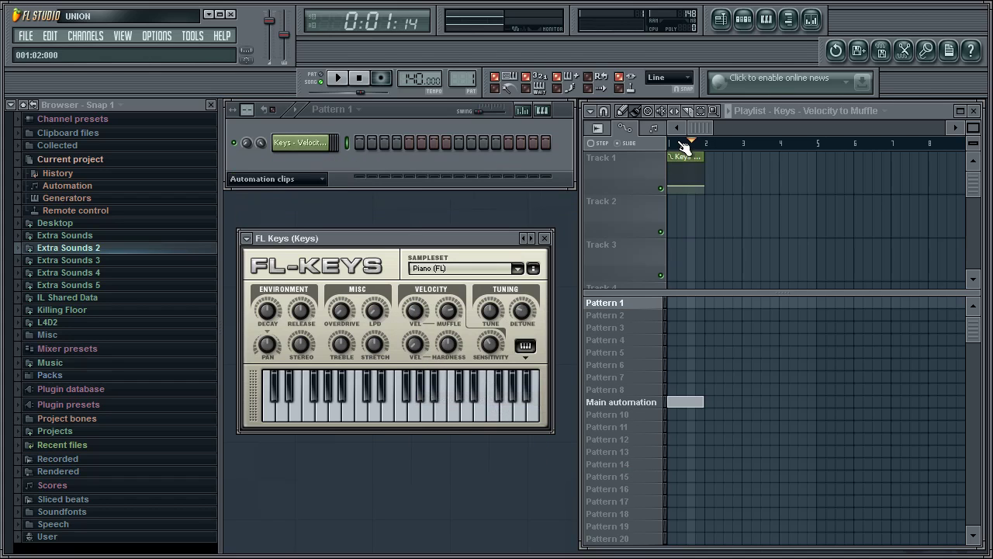
{"action": "left_click", "coordinate": [545, 238]}
{"action": "left_click_drag", "start_coordinate": [703, 167], "coordinate": [936, 185]}
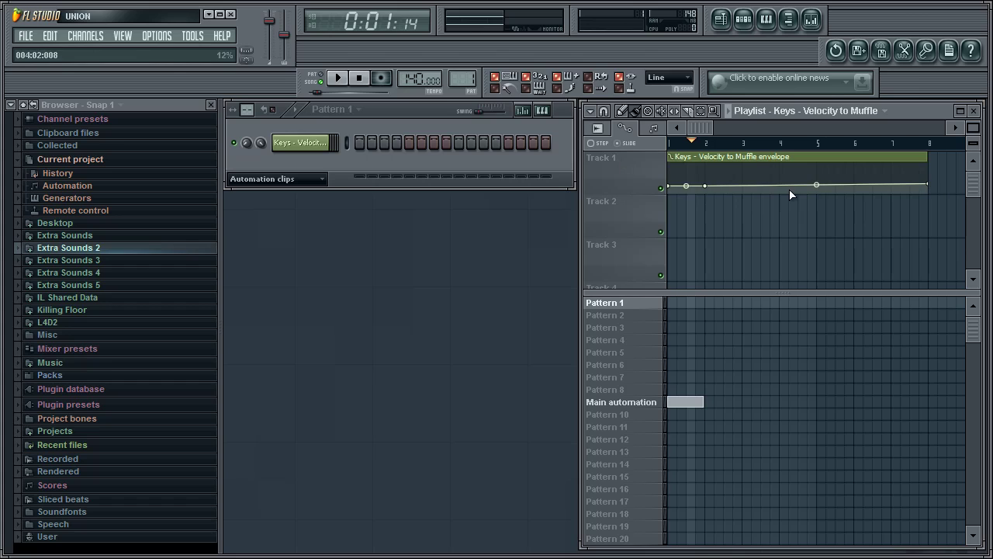
- Shape the Muffle envelope into alternating peaks and dips through bar 5, then preview it
{"action": "left_click_drag", "start_coordinate": [705, 185], "coordinate": [705, 165]}
{"action": "right_click", "coordinate": [714, 186]}
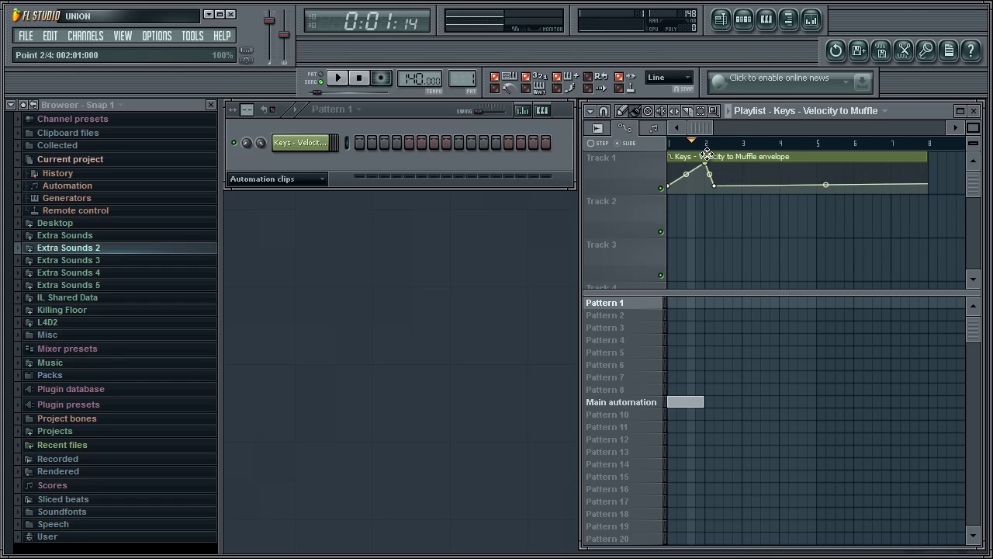
{"action": "right_click", "coordinate": [744, 169]}
{"action": "right_click", "coordinate": [779, 183]}
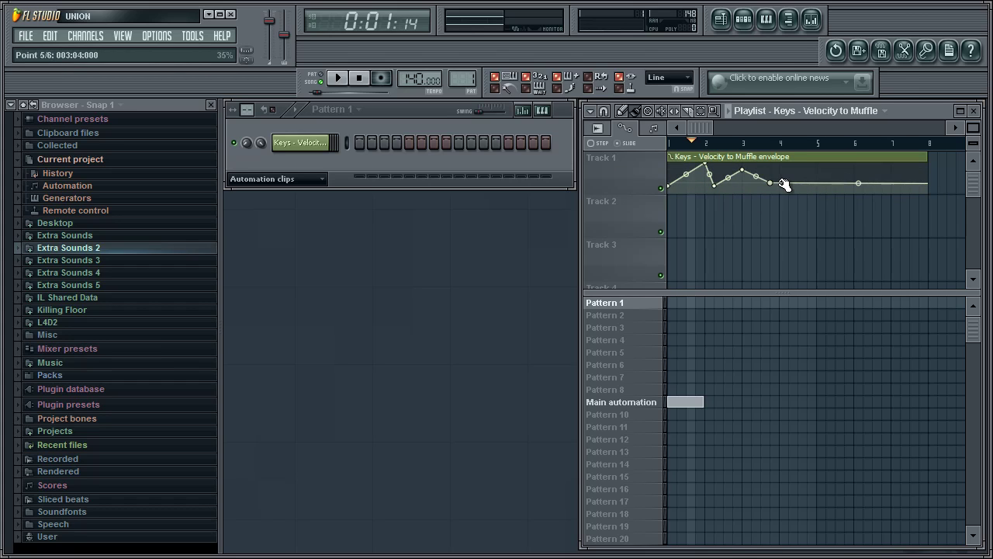
{"action": "right_click", "coordinate": [816, 169]}
{"action": "right_click", "coordinate": [853, 186]}
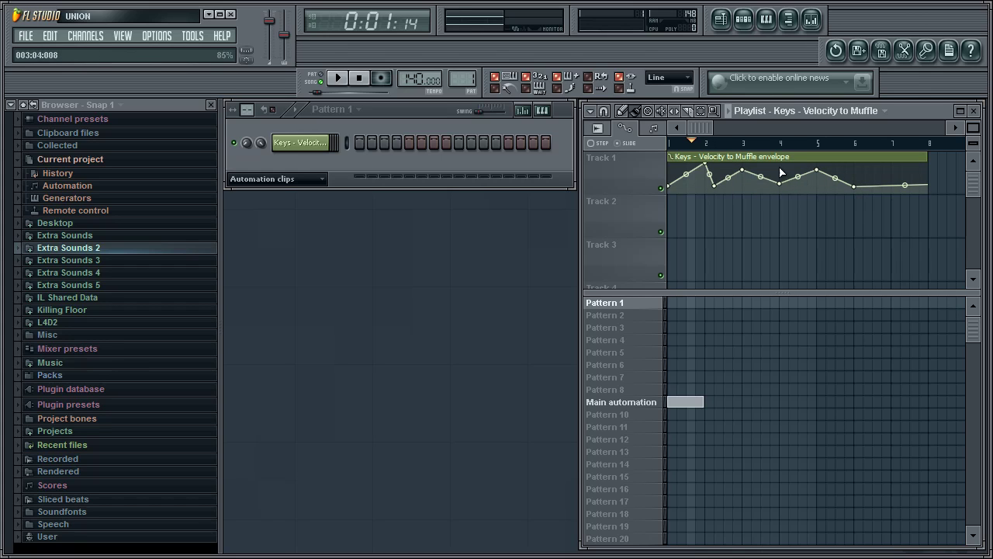
{"action": "mouse_move", "coordinate": [686, 150]}
{"action": "left_mouse_down"}
{"action": "mouse_move", "coordinate": [694, 140]}
{"action": "mouse_move", "coordinate": [814, 144]}
{"action": "mouse_move", "coordinate": [705, 144]}
{"action": "left_mouse_up"}
{"action": "left_click", "coordinate": [320, 145]}
- Show all channels in the rack and scrub the song to audition the Muffle automation
{"action": "left_click", "coordinate": [502, 294]}
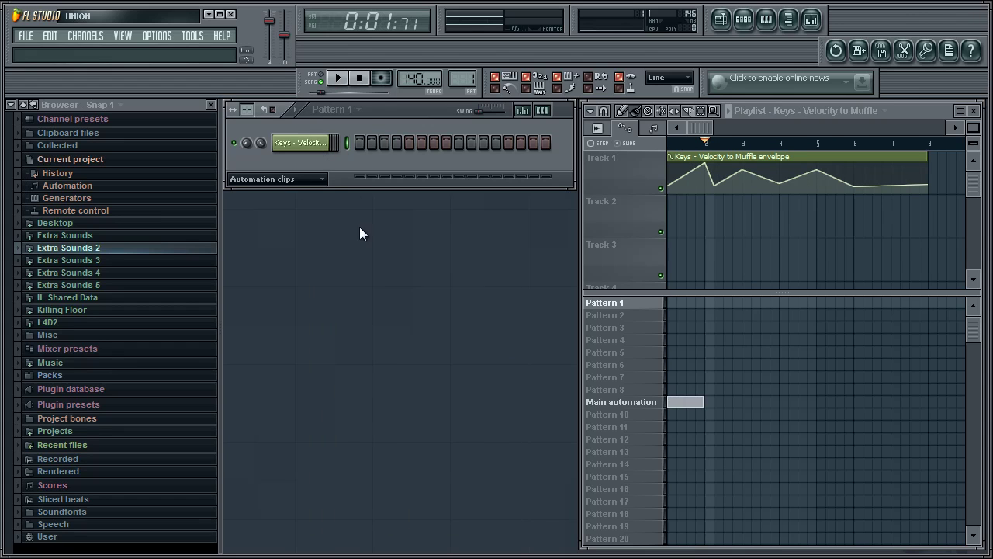
{"action": "left_click", "coordinate": [277, 178]}
{"action": "left_click", "coordinate": [299, 195]}
{"action": "left_click", "coordinate": [311, 169]}
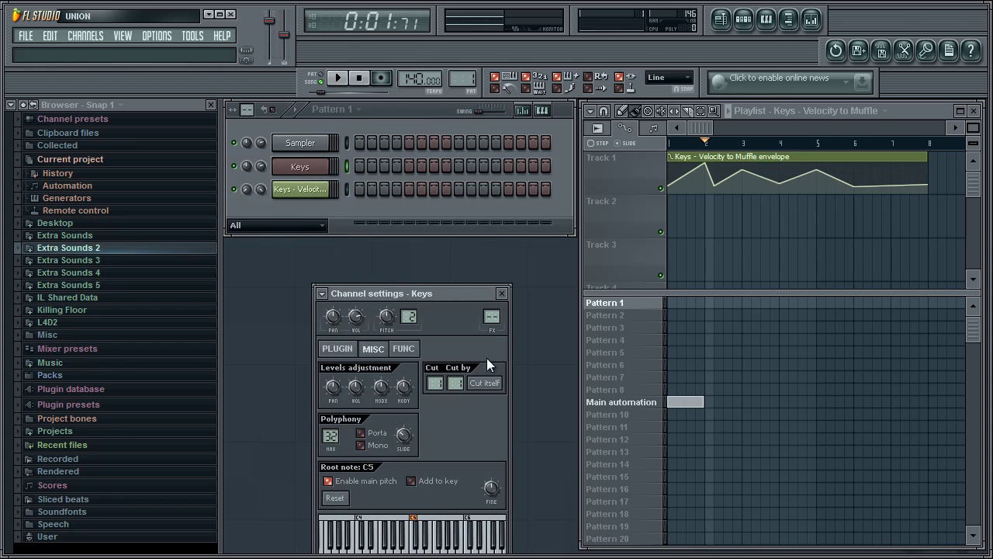
{"action": "left_click_drag", "start_coordinate": [451, 288], "coordinate": [441, 226]}
{"action": "left_click", "coordinate": [337, 284]}
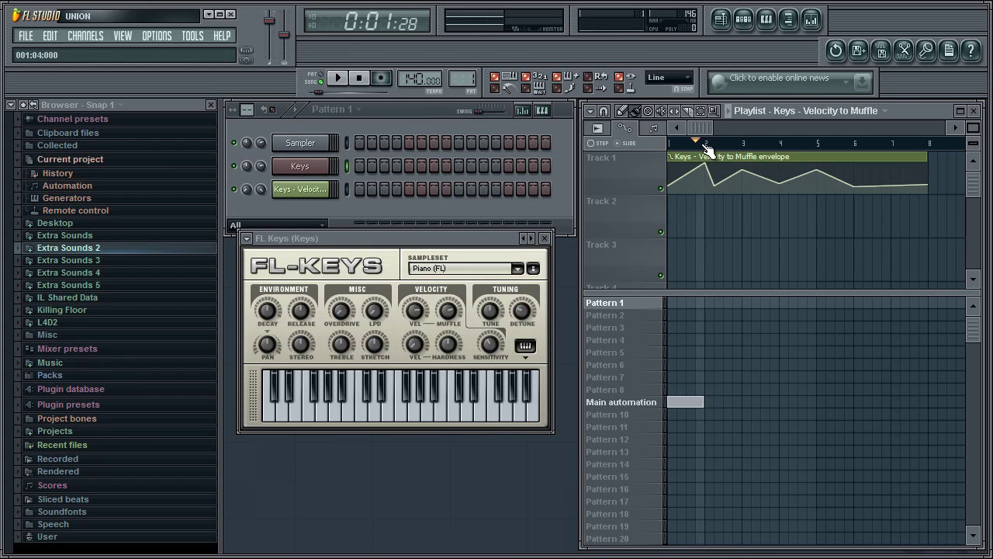
{"action": "left_click", "coordinate": [693, 145]}
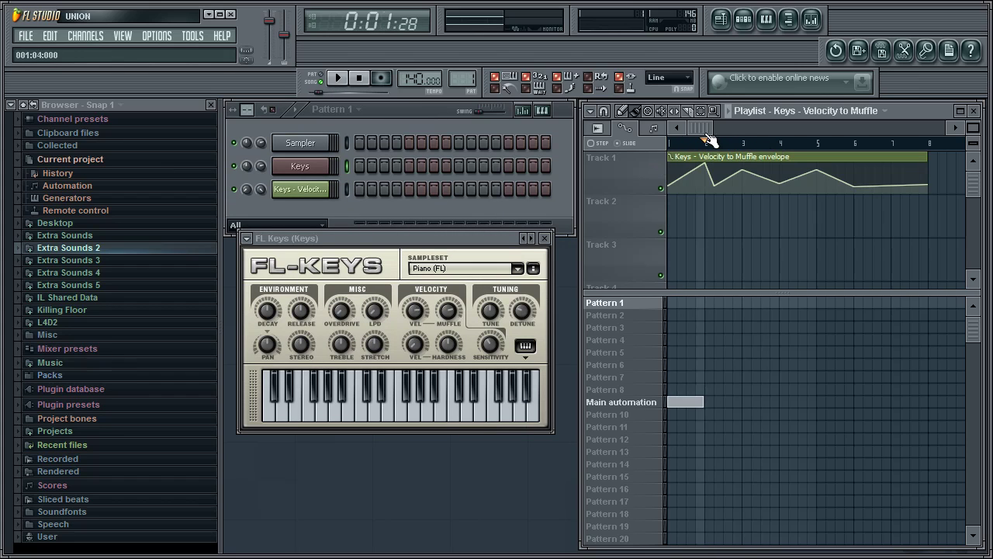
{"action": "left_click_drag", "start_coordinate": [702, 142], "coordinate": [731, 149]}
{"action": "left_click", "coordinate": [544, 238]}
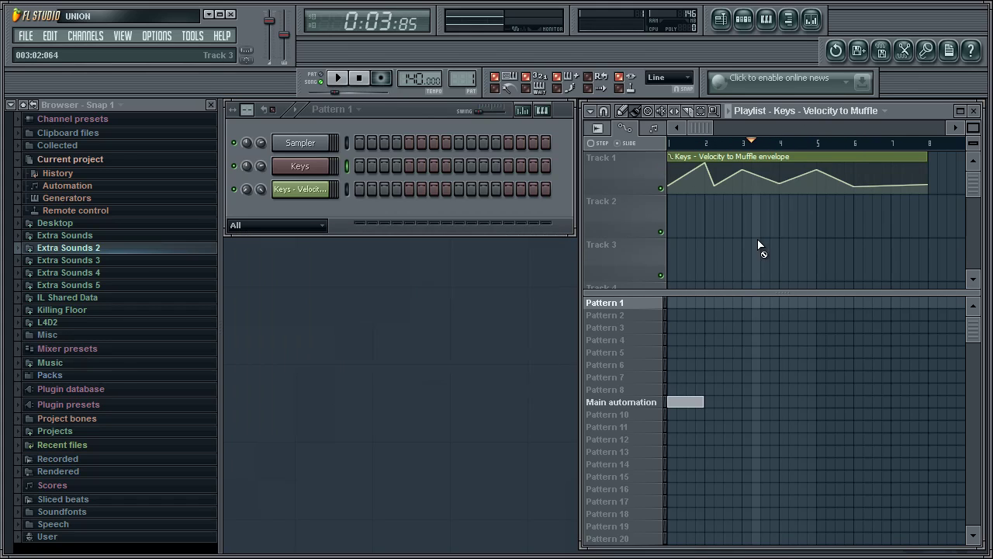
- Delete the automation clip, the Keys - Velocity to Muffle channel and the Keys channel
{"action": "right_click", "coordinate": [724, 174]}
{"action": "right_click", "coordinate": [310, 190]}
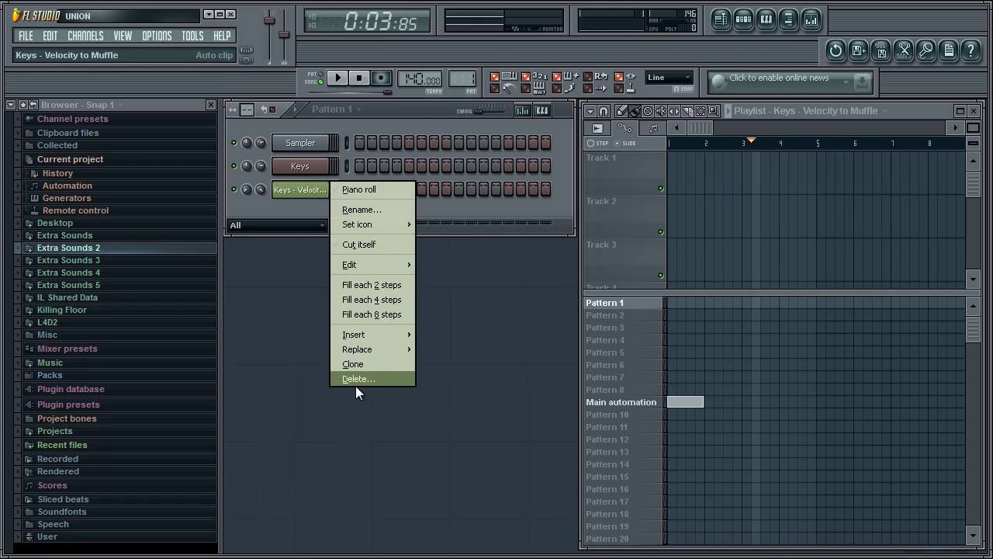
{"action": "left_click", "coordinate": [356, 378]}
{"action": "left_click", "coordinate": [685, 372]}
{"action": "right_click", "coordinate": [299, 166]}
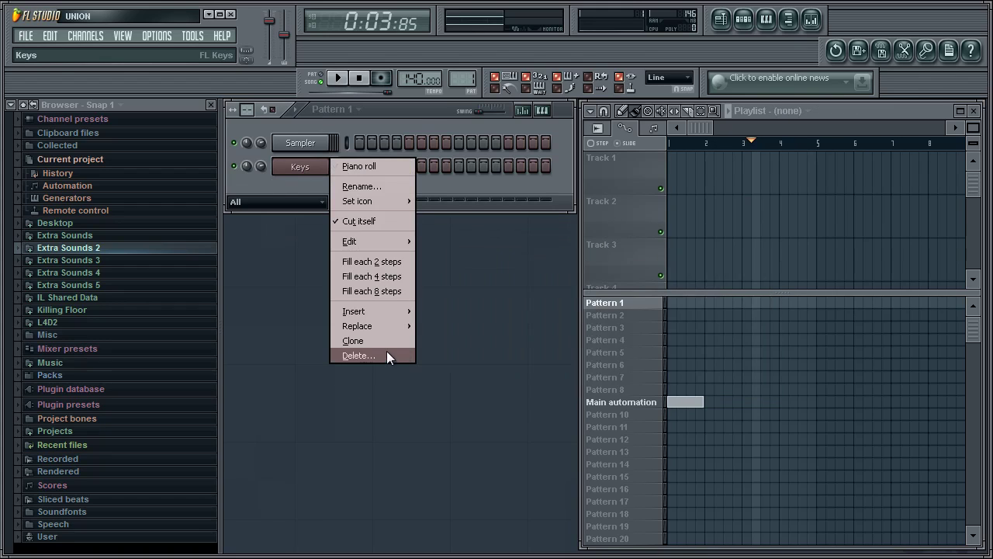
{"action": "left_click", "coordinate": [383, 353]}
{"action": "left_click", "coordinate": [687, 373]}
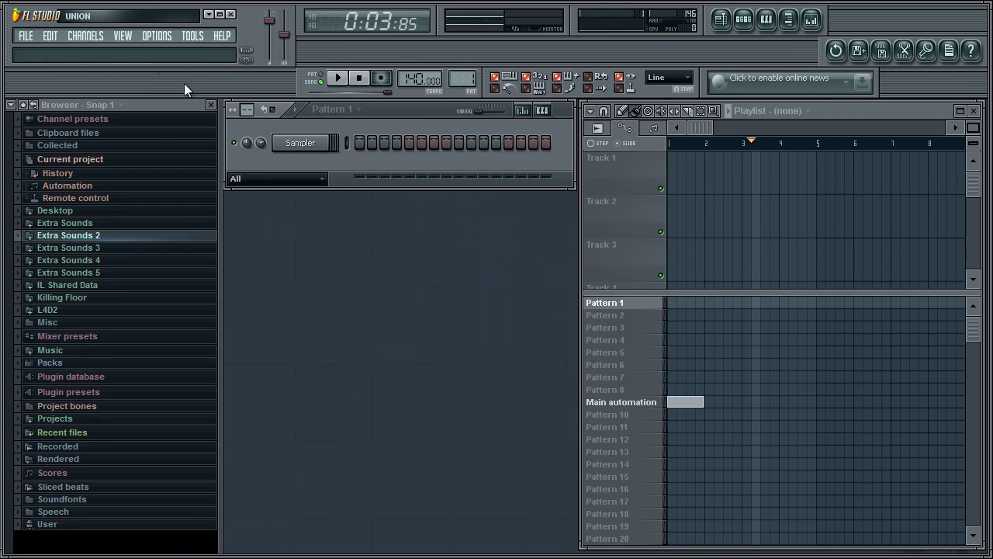
- Add a Massive channel, inspect its OSC1 Amp knob options, and close the plugin window
{"action": "left_click", "coordinate": [90, 35]}
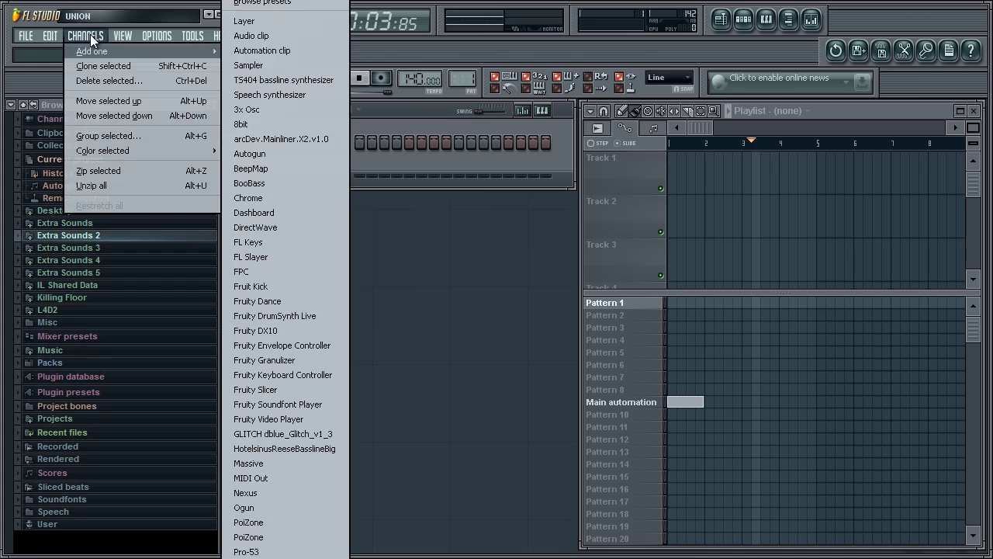
{"action": "left_click", "coordinate": [259, 463]}
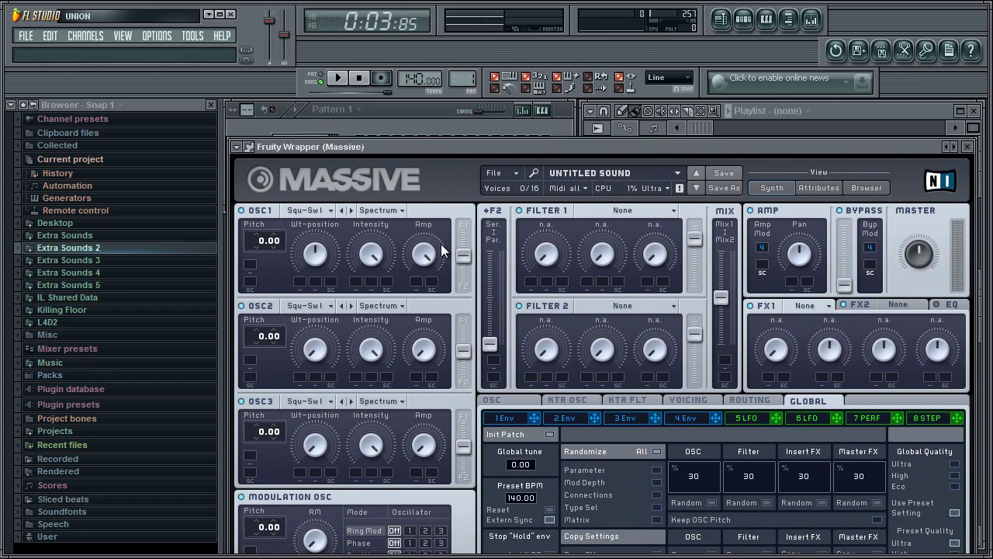
{"action": "right_click", "coordinate": [425, 253]}
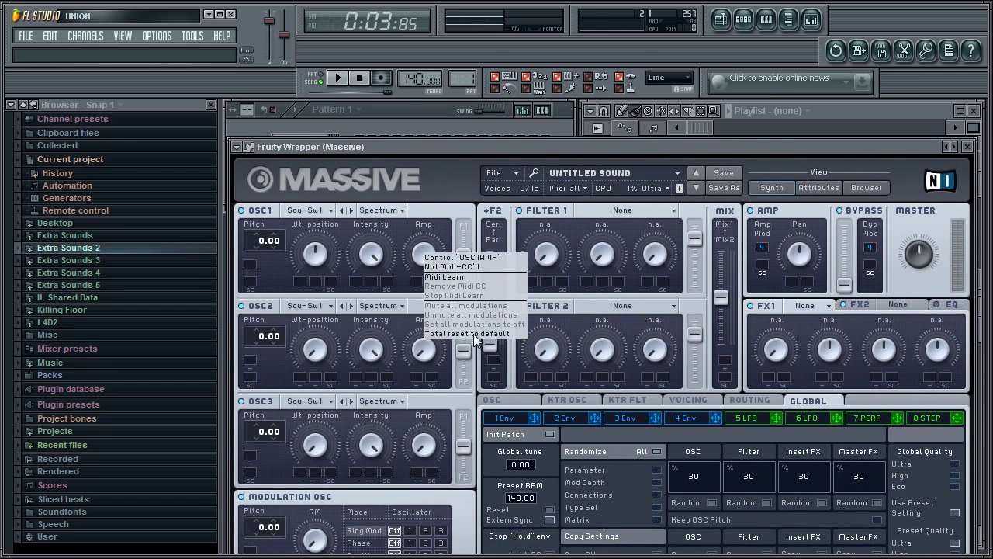
{"action": "left_click", "coordinate": [437, 200]}
{"action": "left_click", "coordinate": [966, 147]}
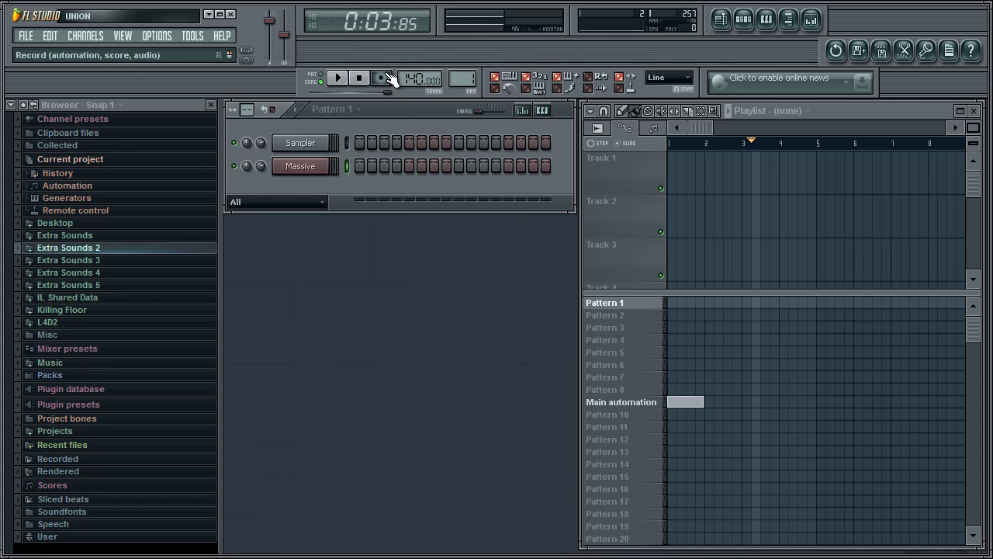
- Open the Massive piano roll from Pattern 1 and resize its window
{"action": "left_click", "coordinate": [602, 302]}
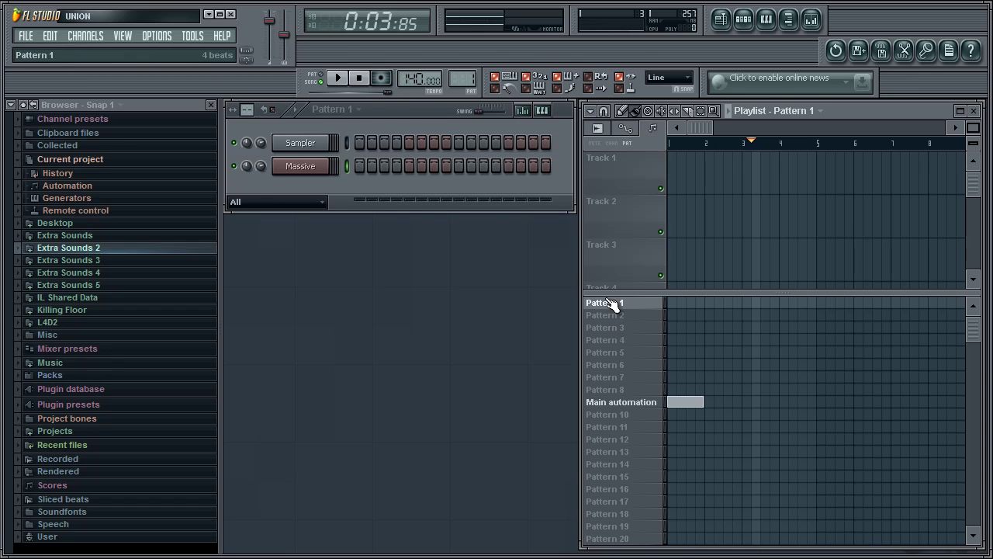
{"action": "right_click", "coordinate": [305, 170]}
{"action": "left_click", "coordinate": [350, 166]}
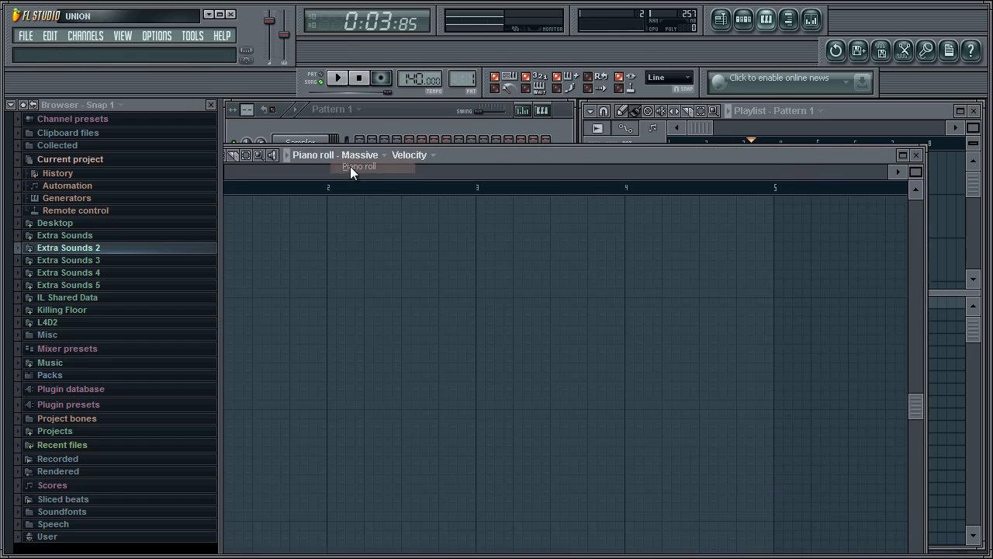
{"action": "double_click", "coordinate": [554, 153]}
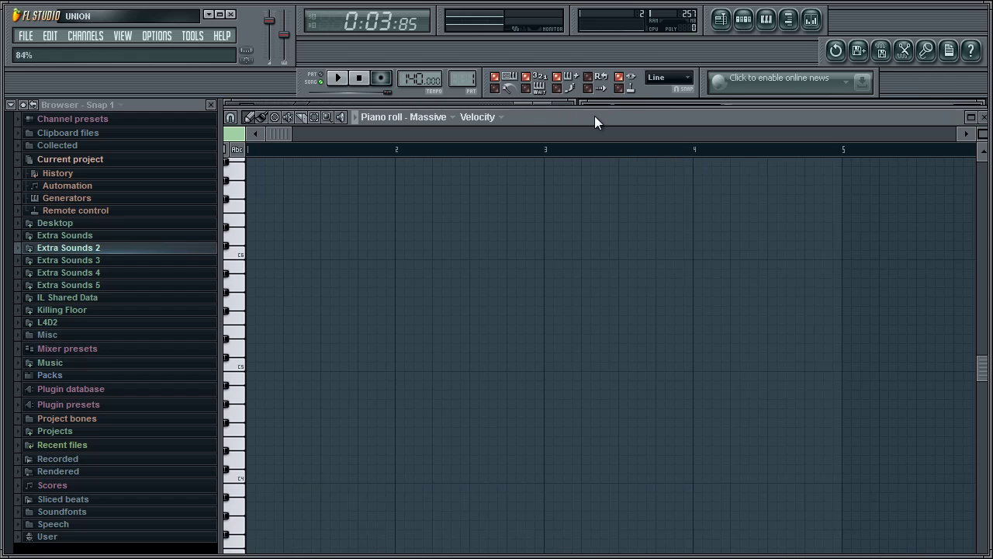
{"action": "double_click", "coordinate": [594, 116]}
{"action": "left_click_drag", "start_coordinate": [690, 299], "coordinate": [598, 274]}
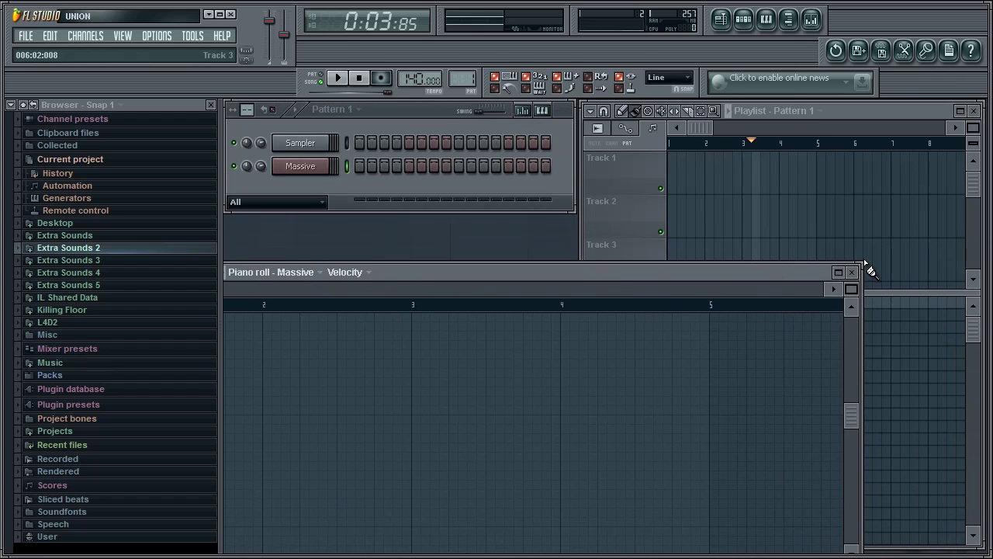
{"action": "left_click_drag", "start_coordinate": [864, 259], "coordinate": [499, 261]}
{"action": "left_click_drag", "start_coordinate": [438, 262], "coordinate": [761, 168]}
- Touch Massive's OSC1 Amp knob, close Massive and its channel settings, and view note properties
{"action": "left_click", "coordinate": [333, 168]}
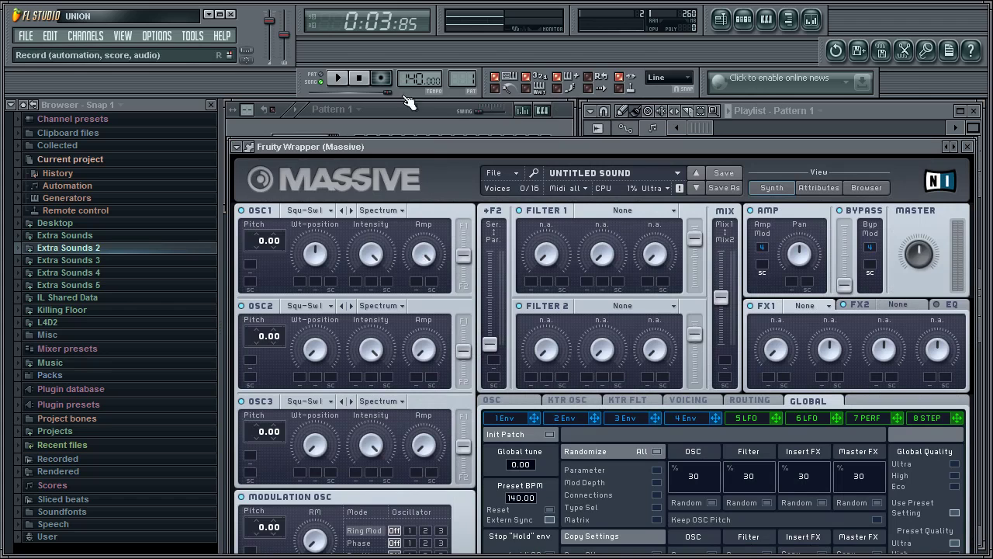
{"action": "left_click", "coordinate": [425, 254]}
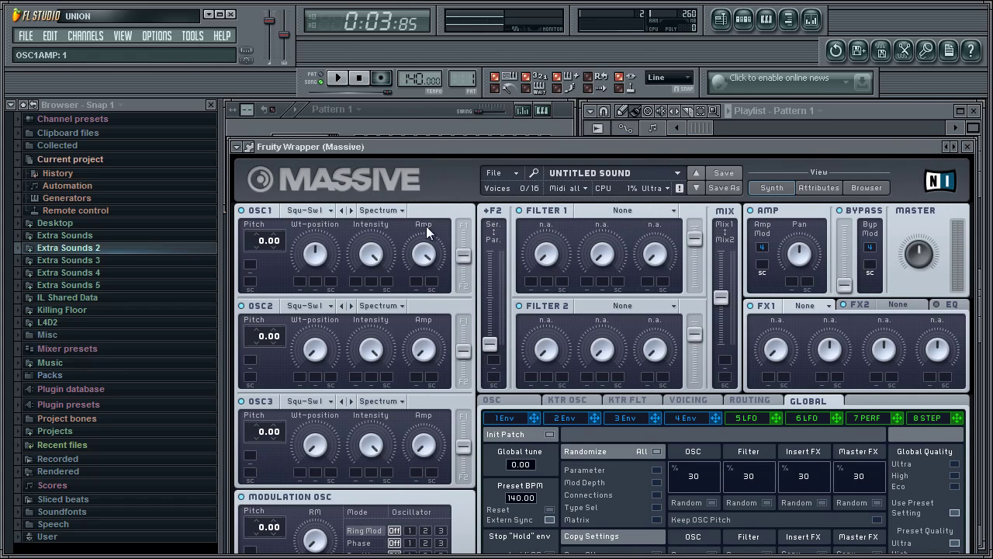
{"action": "left_click", "coordinate": [966, 146]}
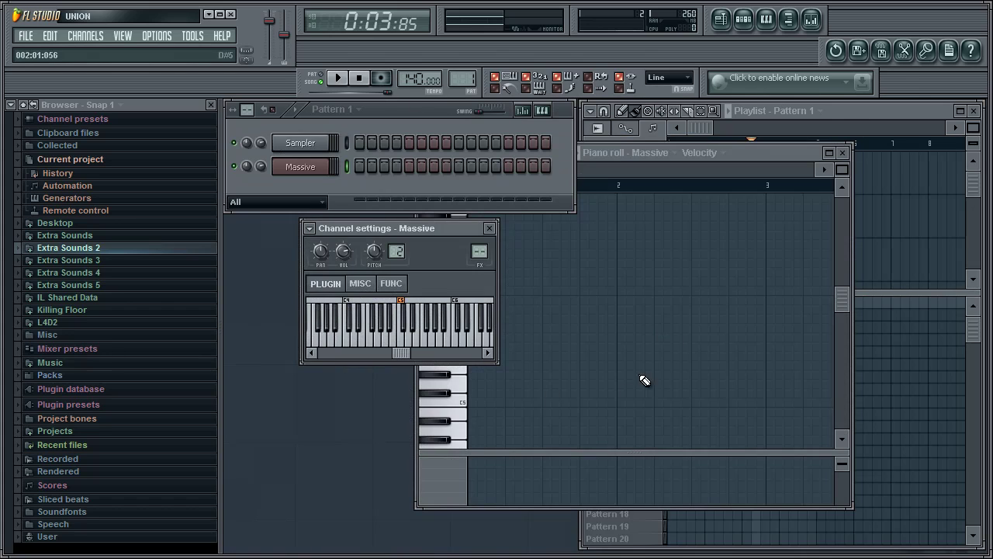
{"action": "left_click", "coordinate": [489, 228]}
{"action": "left_click", "coordinate": [439, 479]}
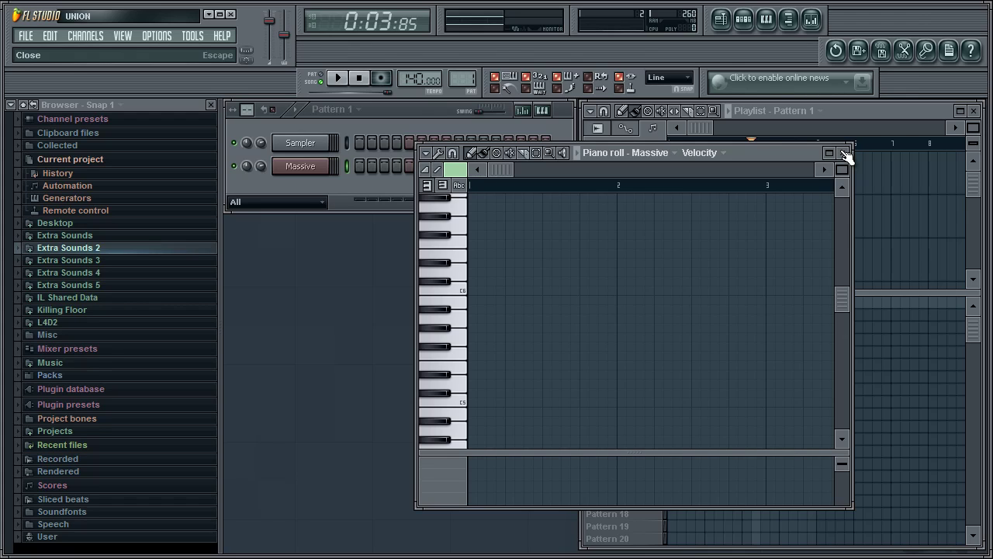
- Search Massive's sound browser for Dark Bass and pick the Dark Bass preset from the results
{"action": "left_click", "coordinate": [847, 154]}
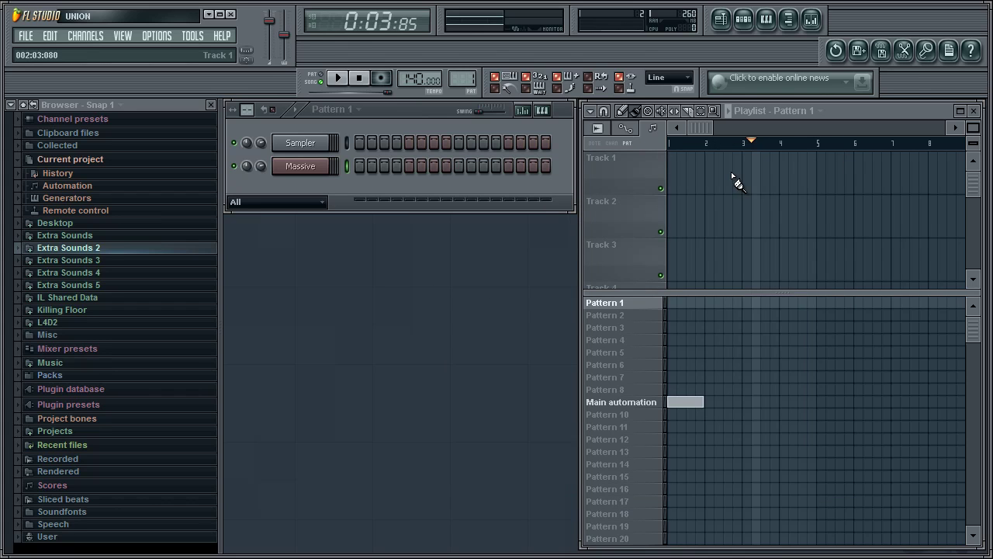
{"action": "left_click", "coordinate": [312, 165]}
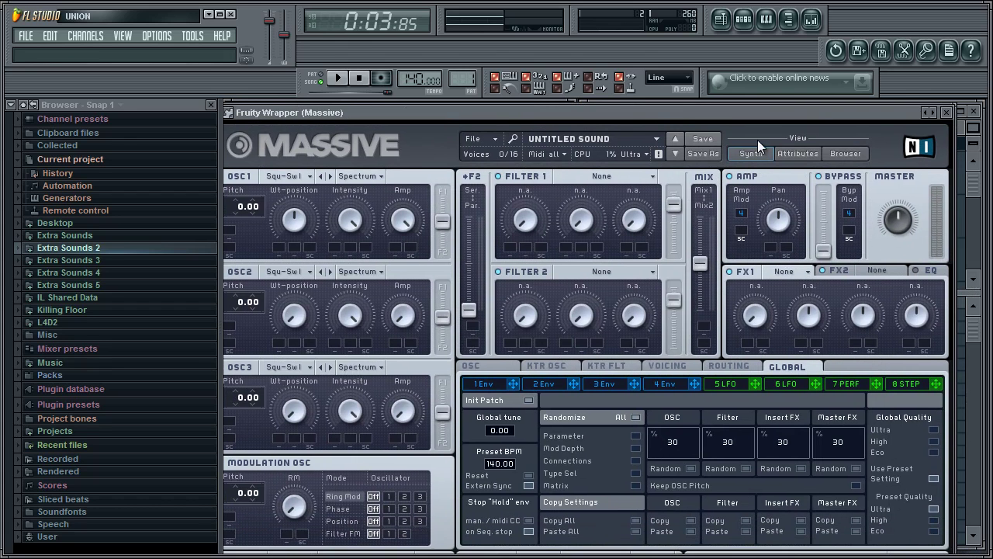
{"action": "left_click", "coordinate": [846, 154]}
{"action": "left_click_drag", "start_coordinate": [419, 115], "coordinate": [436, 113]}
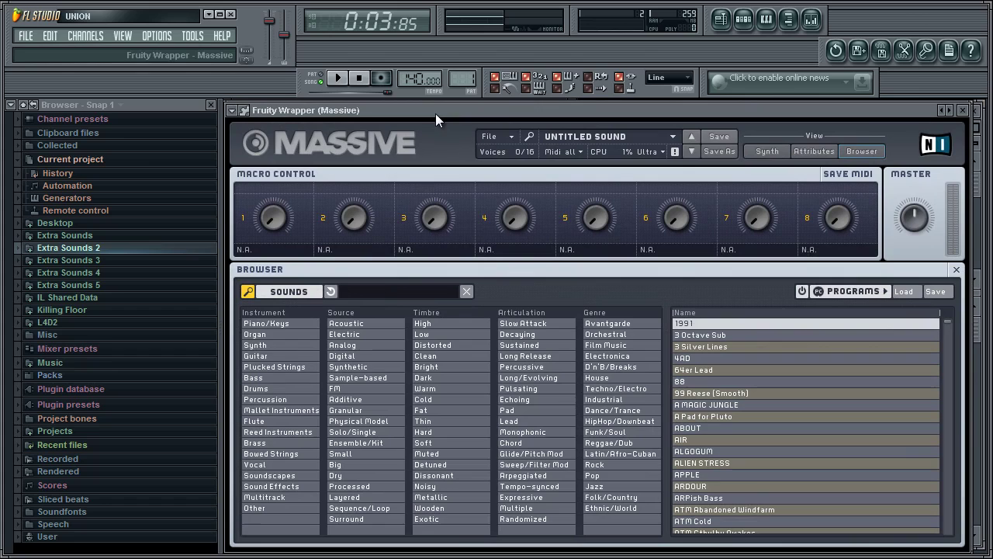
{"action": "left_click", "coordinate": [375, 289]}
{"action": "type", "text": "Dart"}
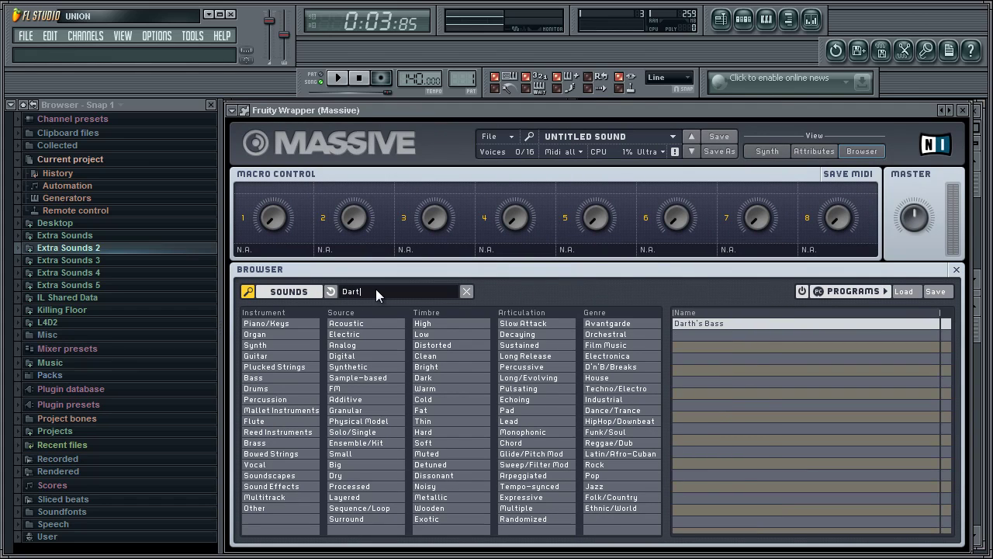
{"action": "key", "text": "BackSpace"}
{"action": "type", "text": "k Bass"}
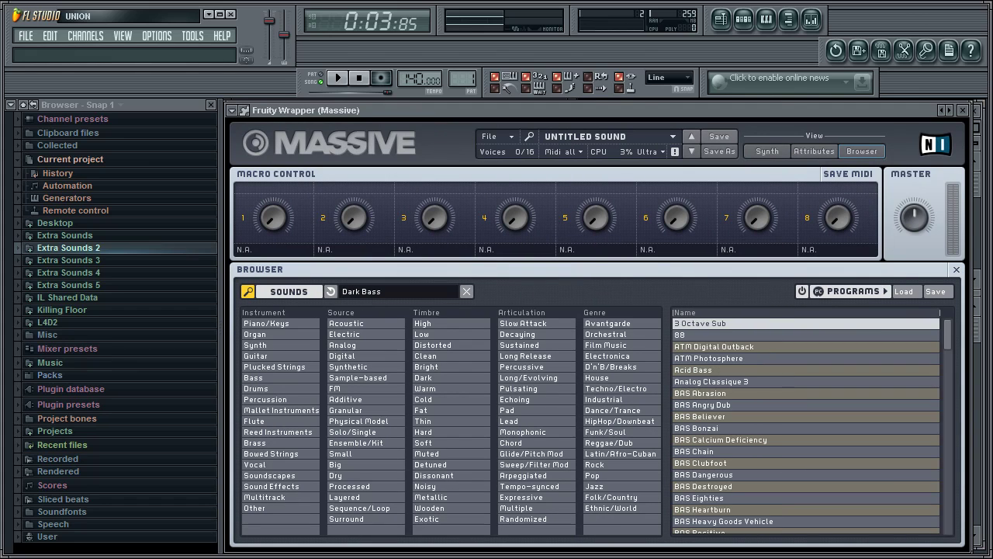
{"action": "left_click_drag", "start_coordinate": [952, 334], "coordinate": [946, 399]}
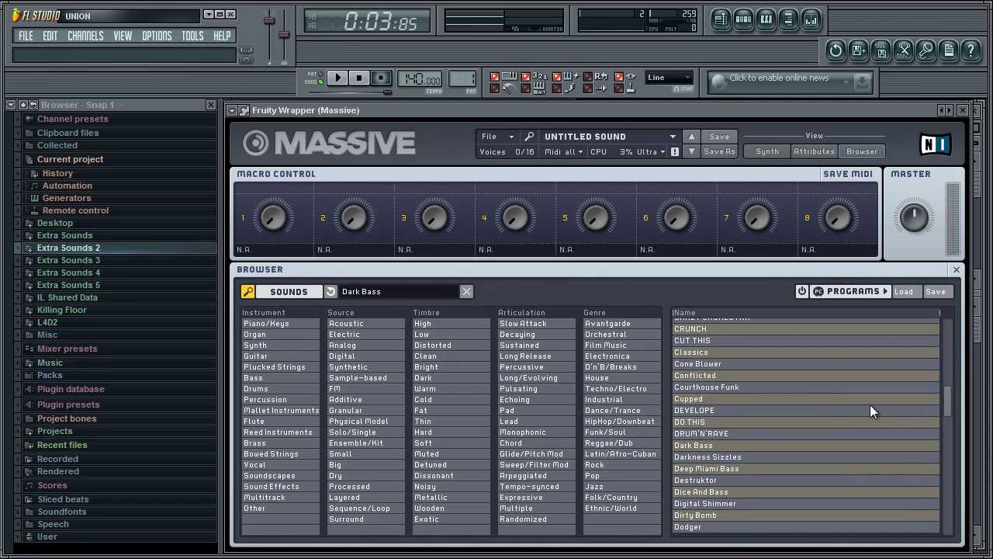
{"action": "left_click", "coordinate": [681, 445]}
{"action": "left_click", "coordinate": [765, 152]}
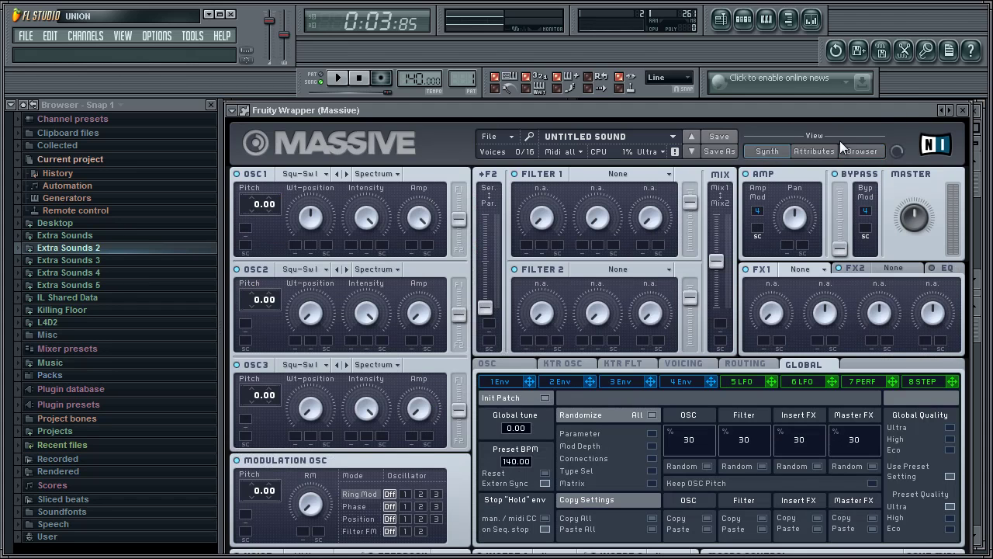
{"action": "left_click", "coordinate": [861, 151]}
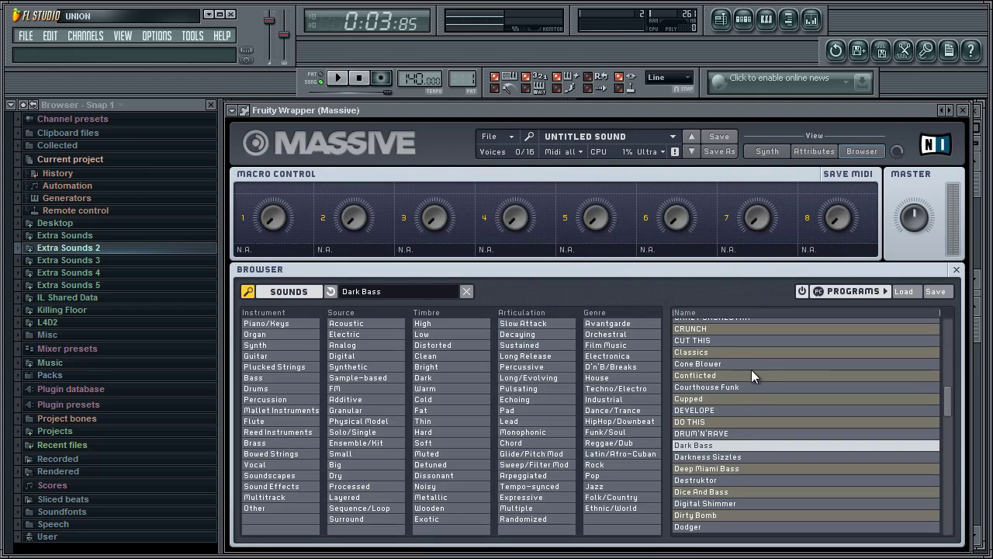
- Load the Dark Bass preset into Massive and audition it with a note
{"action": "left_click", "coordinate": [707, 448]}
{"action": "left_click", "coordinate": [765, 151]}
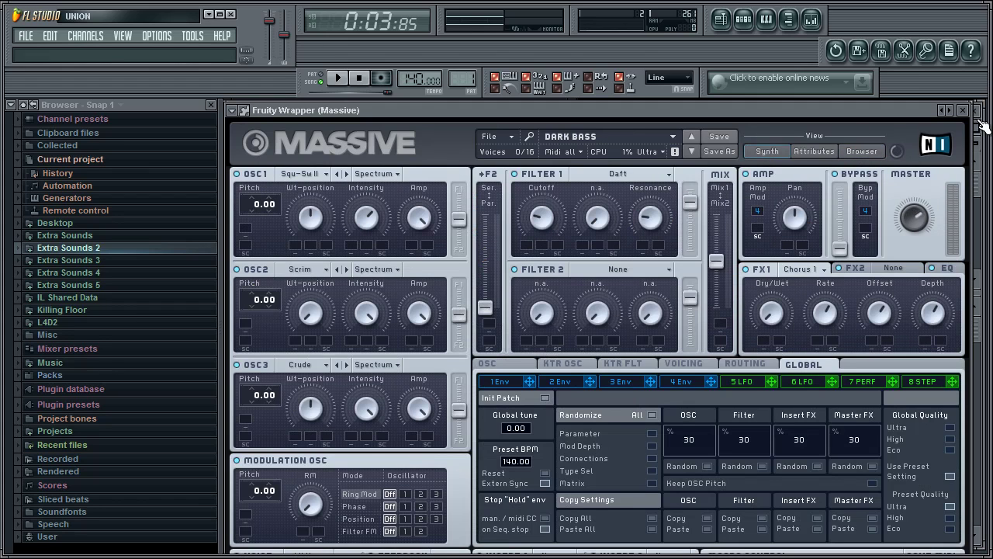
{"action": "left_click_drag", "start_coordinate": [889, 109], "coordinate": [895, 117]}
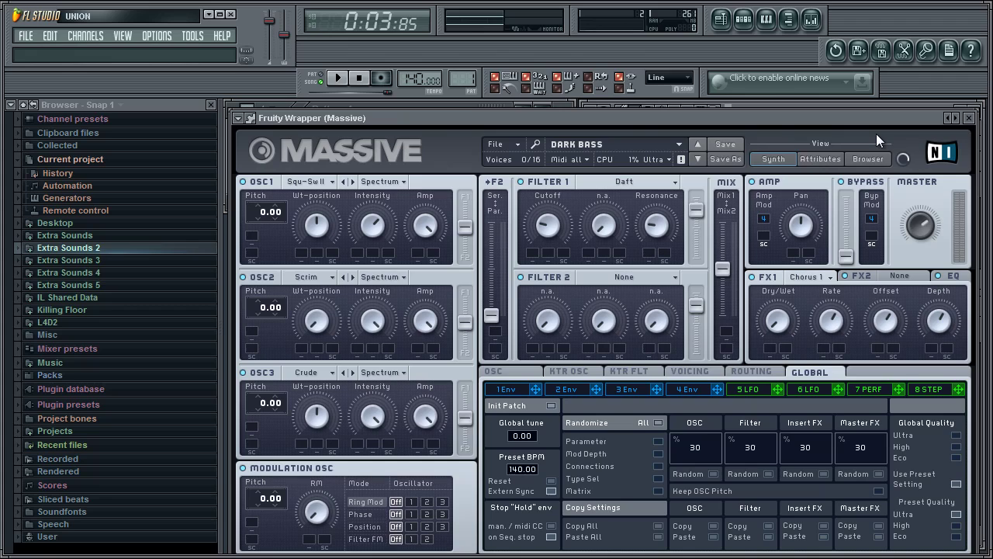
{"action": "left_click", "coordinate": [969, 117]}
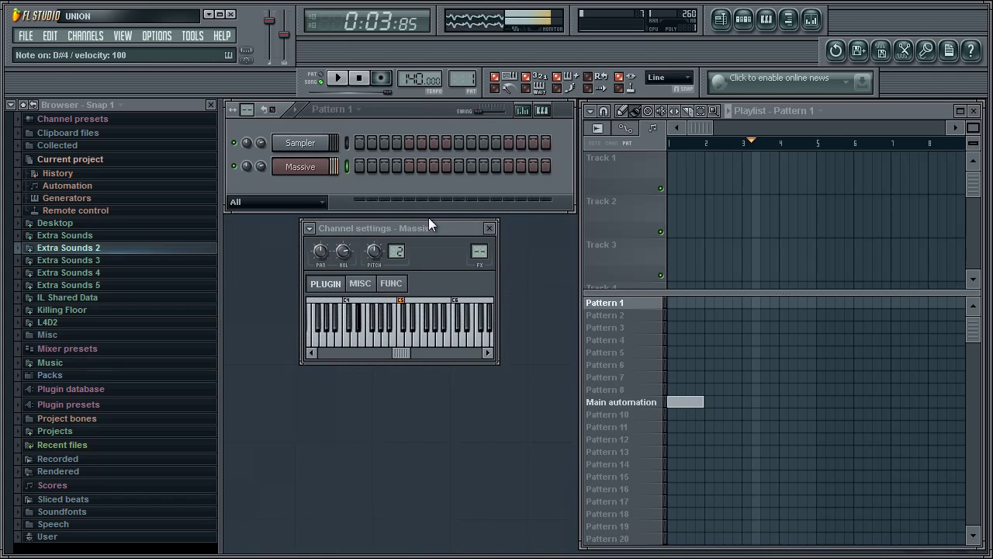
{"action": "left_click", "coordinate": [364, 346]}
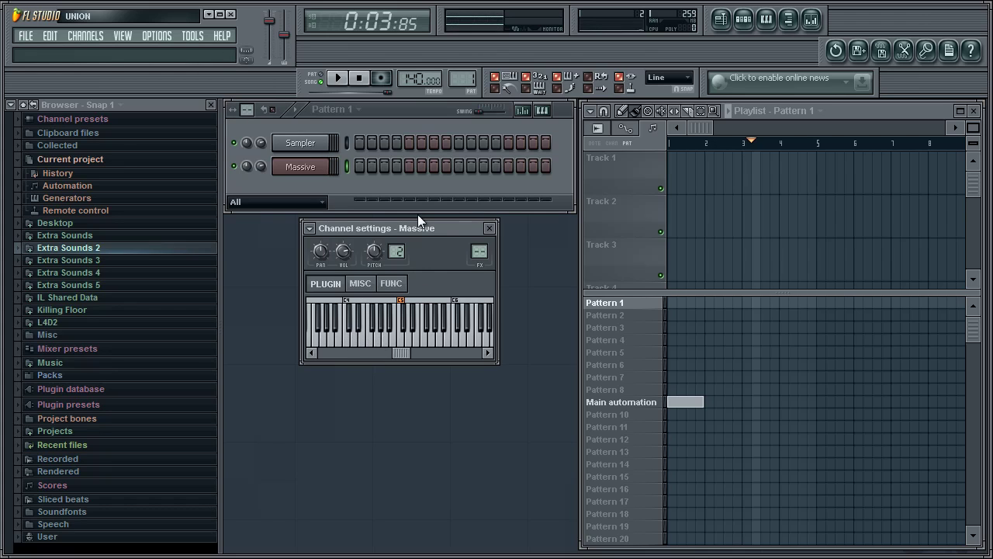
- Sweep OSC2's wavetable position down and up while playing, then return it to 0
{"action": "left_click", "coordinate": [304, 166]}
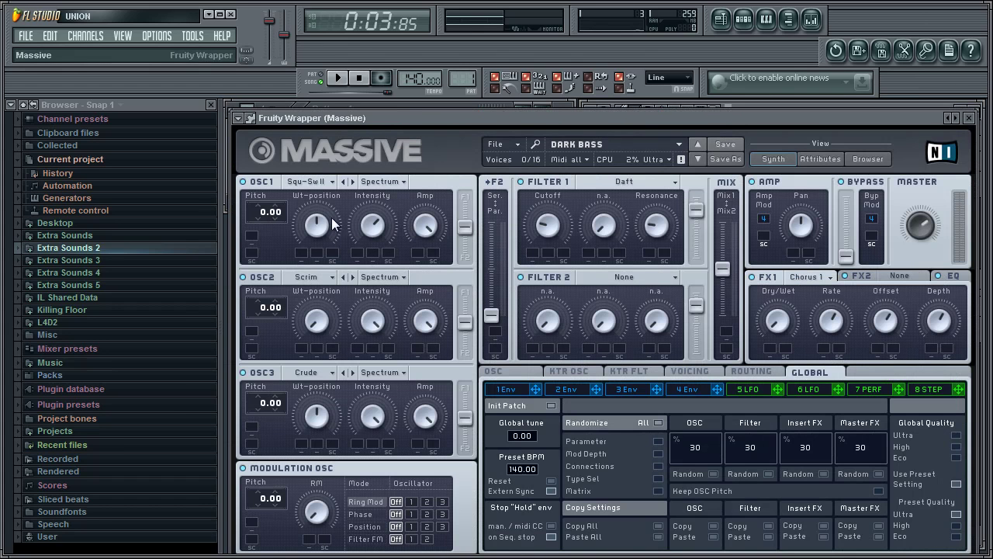
{"action": "key", "text": "s"}
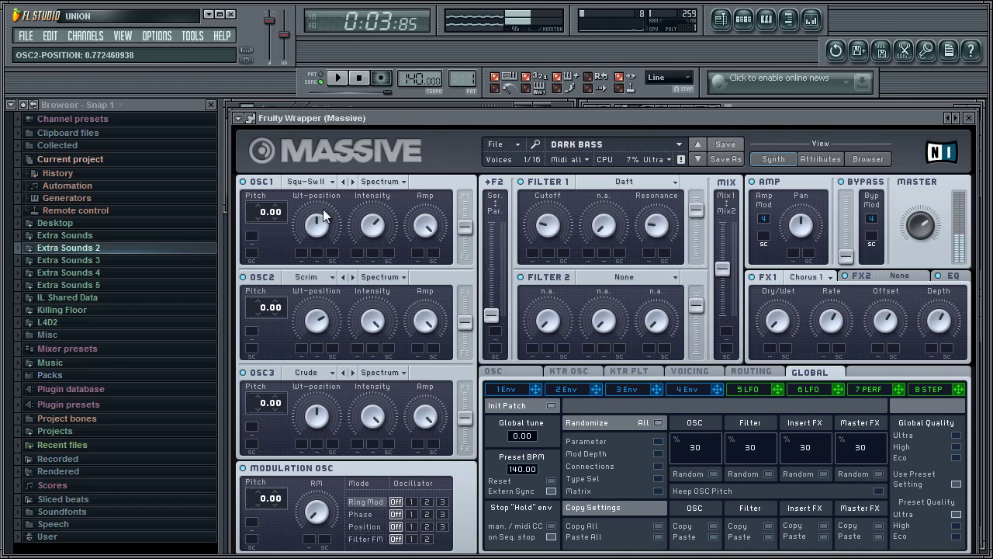
{"action": "left_click_drag", "start_coordinate": [322, 303], "coordinate": [323, 399]}
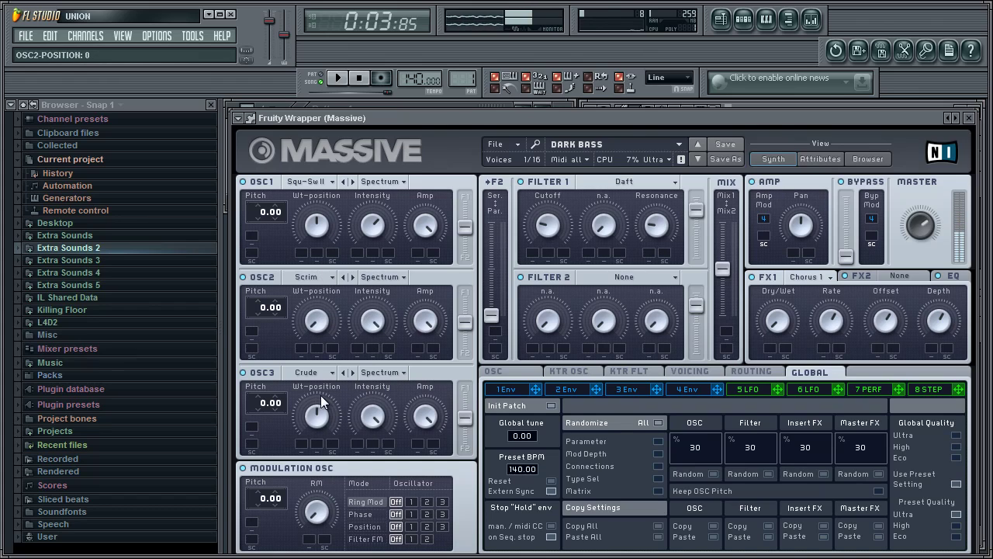
{"action": "left_click", "coordinate": [359, 77]}
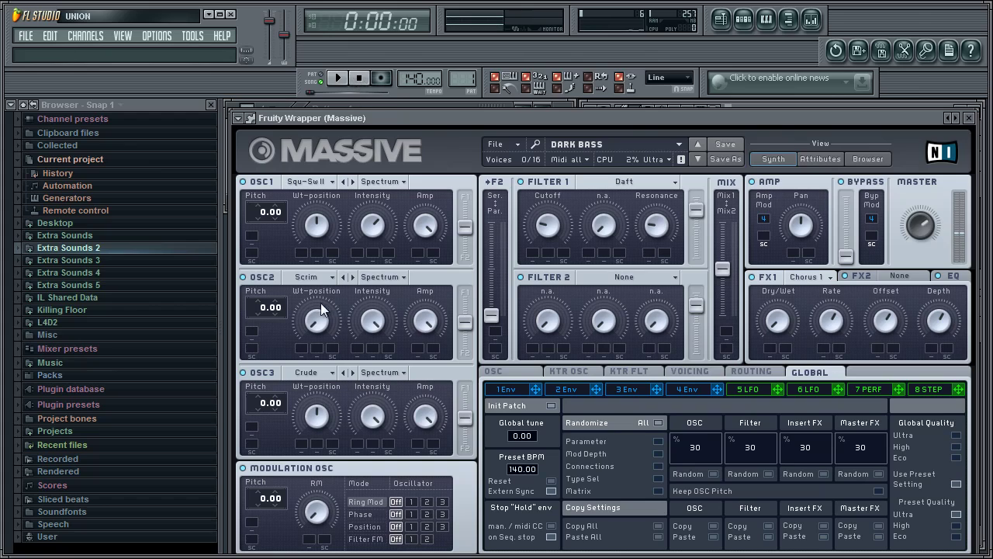
{"action": "left_click_drag", "start_coordinate": [318, 324], "coordinate": [338, 374]}
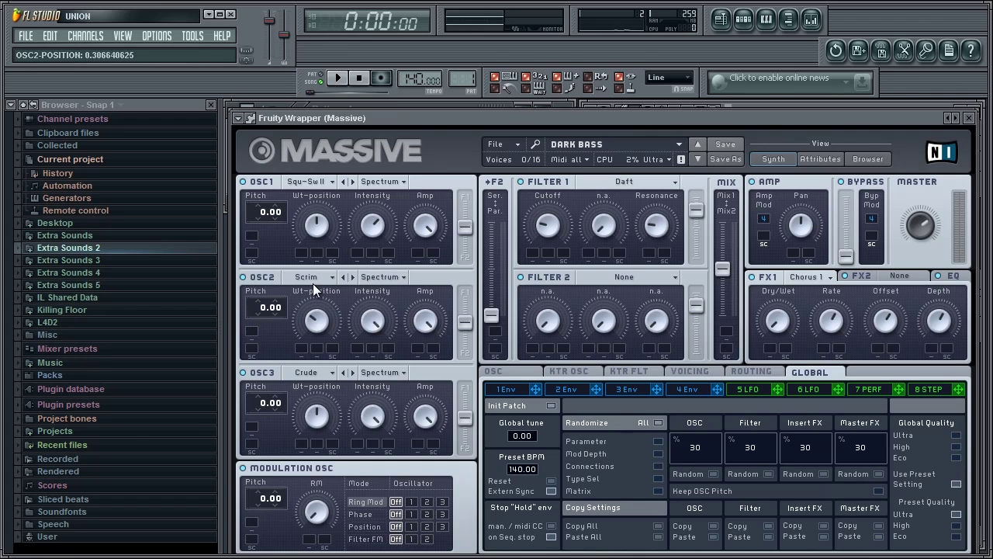
{"action": "left_click_drag", "start_coordinate": [314, 289], "coordinate": [322, 369]}
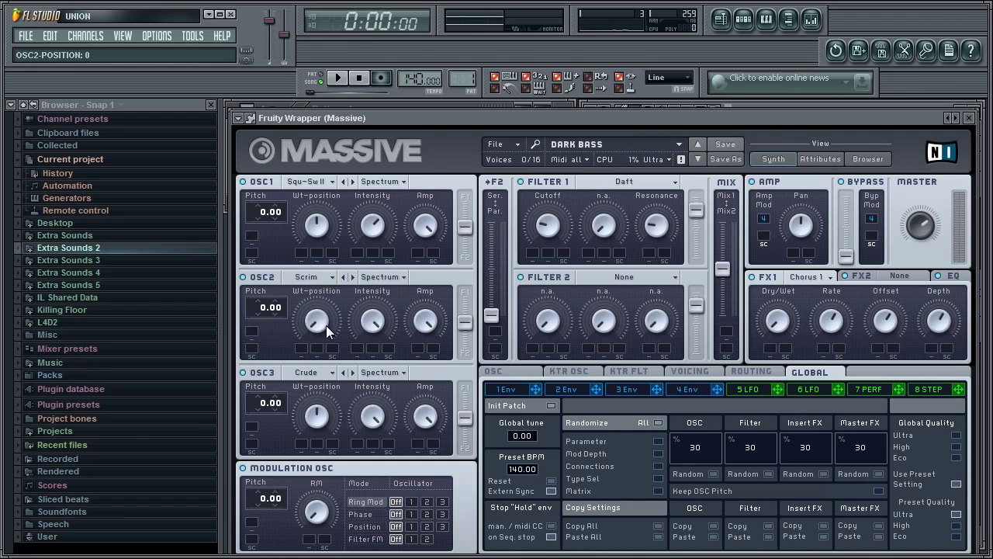
- Close Massive, add a Dashboard channel, and bring up its Add control > Wheel menu
{"action": "left_click", "coordinate": [972, 120]}
{"action": "left_click", "coordinate": [88, 34]}
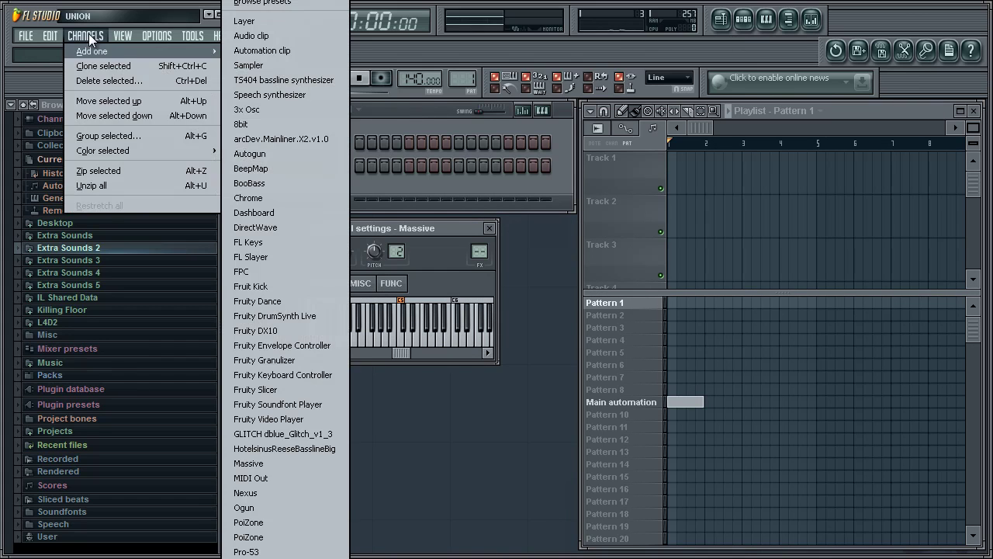
{"action": "left_click", "coordinate": [277, 210]}
{"action": "left_click_drag", "start_coordinate": [416, 233], "coordinate": [406, 352]}
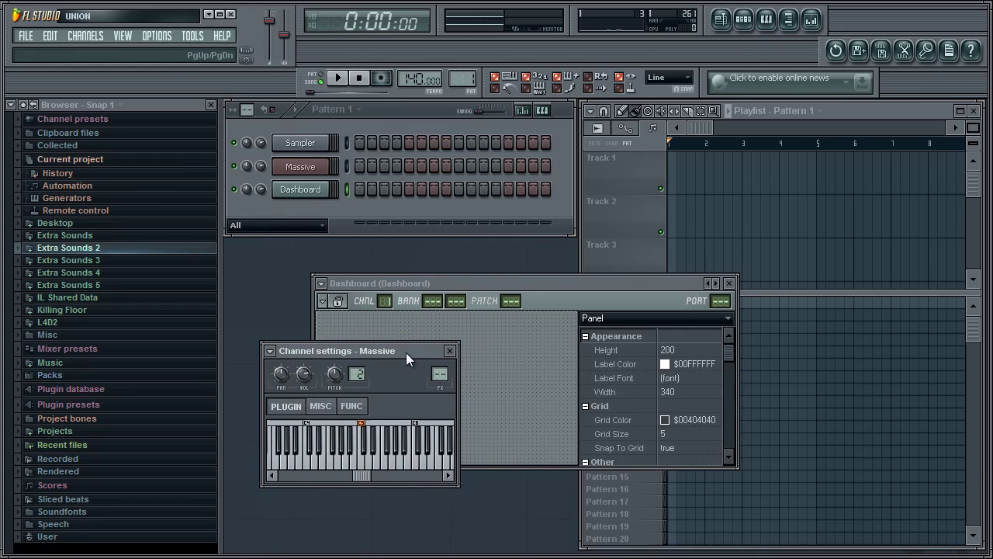
{"action": "left_click_drag", "start_coordinate": [427, 273], "coordinate": [410, 230]}
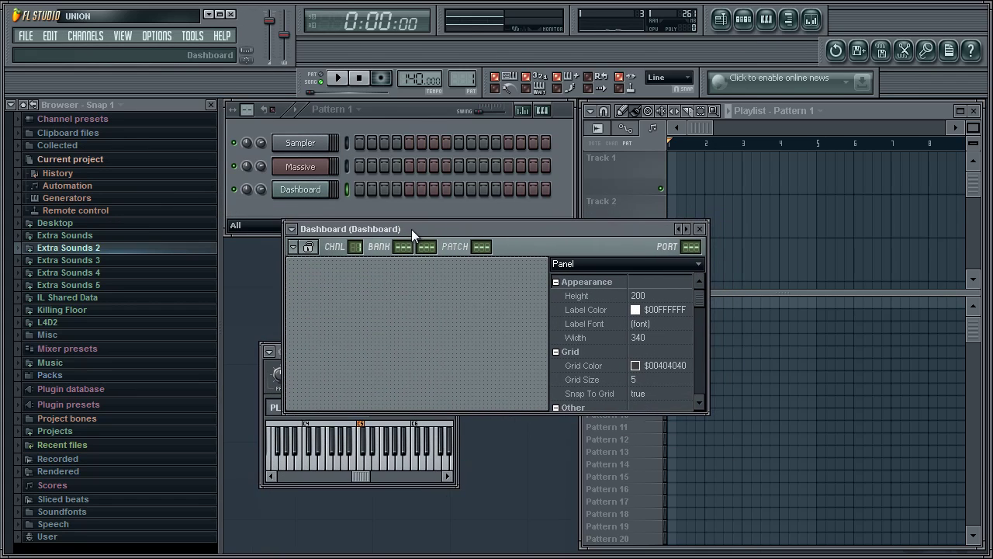
{"action": "left_click", "coordinate": [293, 249]}
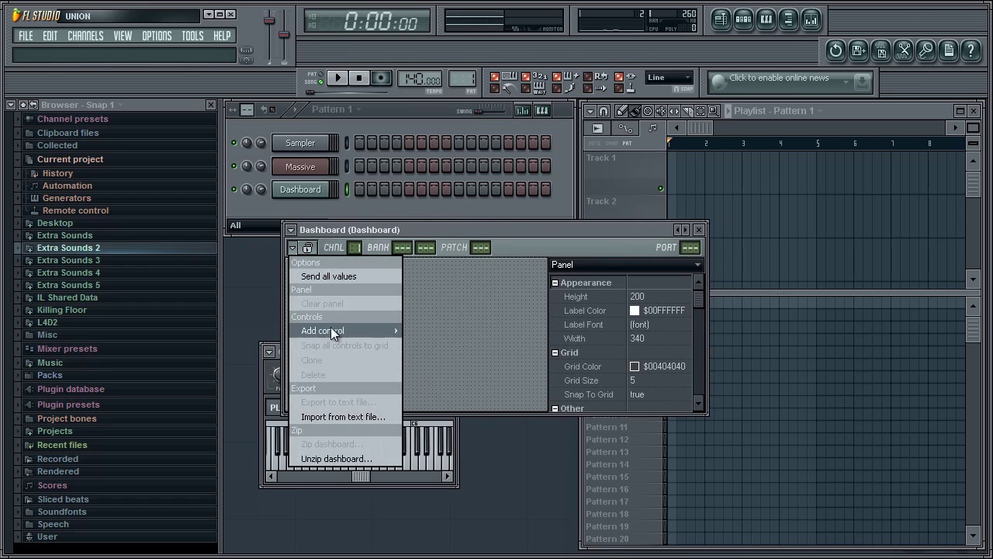
{"action": "mouse_move", "coordinate": [343, 330]}
{"action": "mouse_move", "coordinate": [445, 424]}
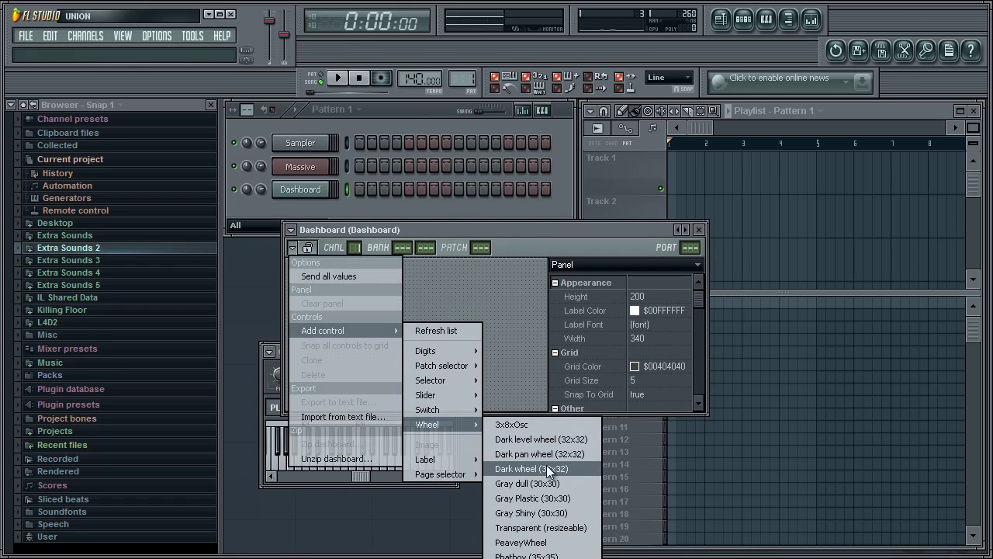
- Add a Gray dull wheel to the Dashboard and caption it 'Massive Wheel 1'
{"action": "left_click", "coordinate": [542, 485]}
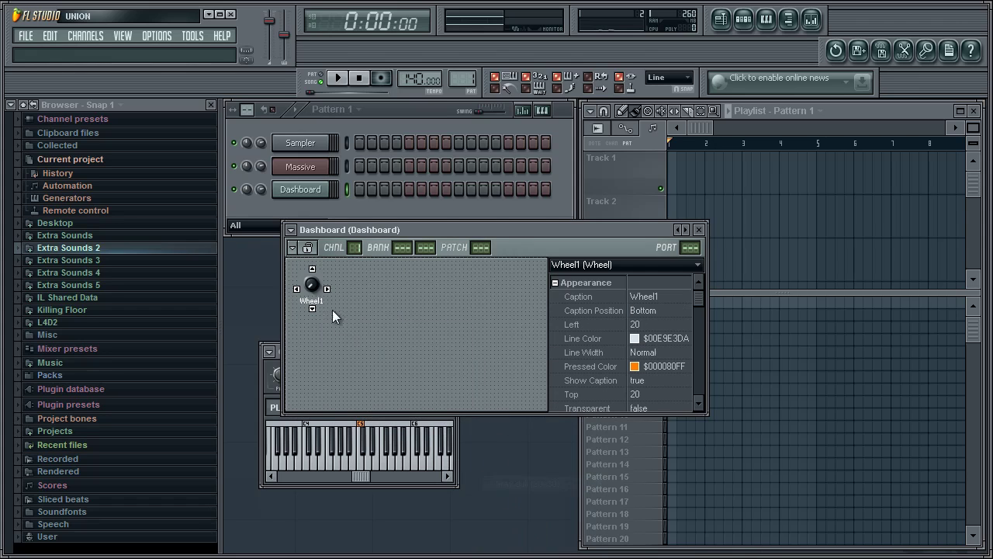
{"action": "left_click_drag", "start_coordinate": [308, 289], "coordinate": [407, 324]}
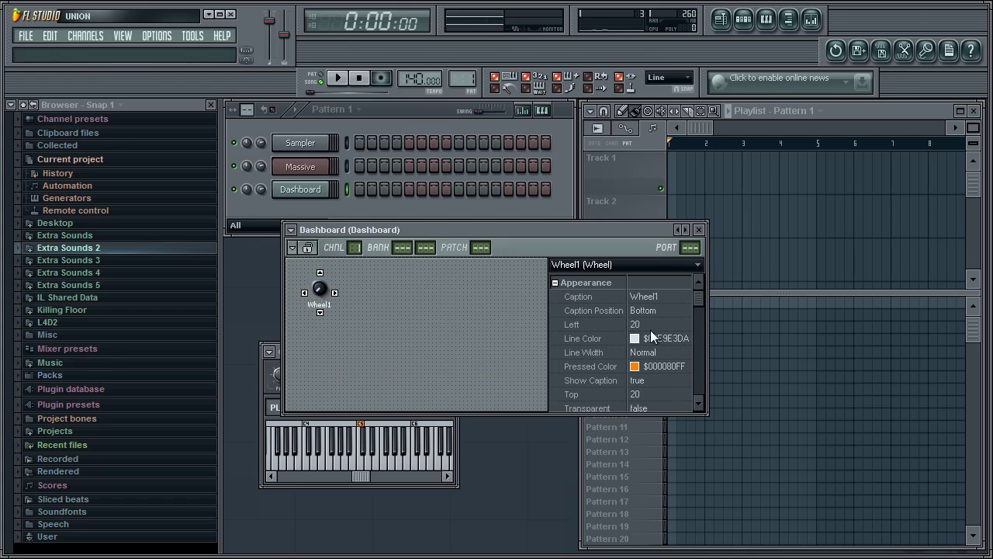
{"action": "left_click", "coordinate": [658, 296]}
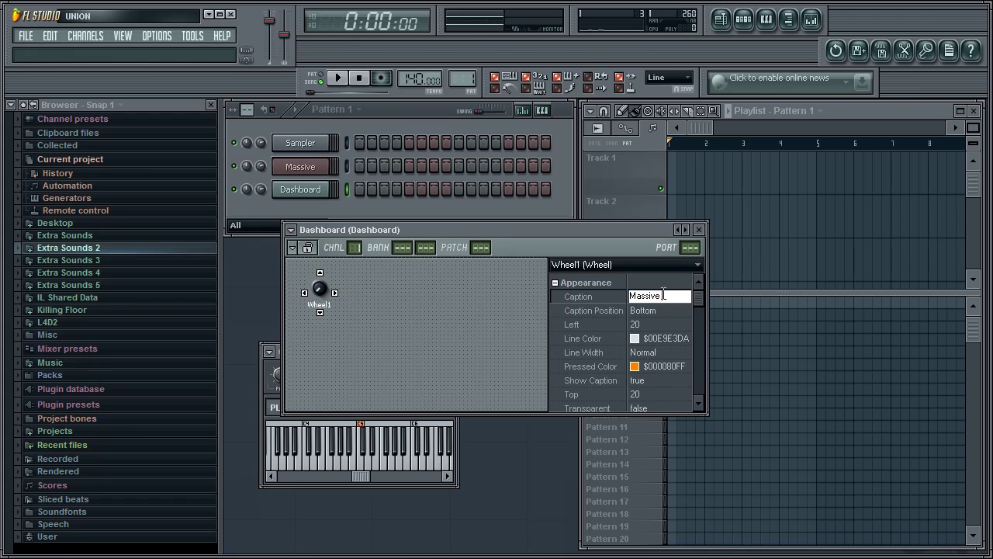
{"action": "type", "text": "Massive Wheel 1"}
{"action": "key", "text": "Return"}
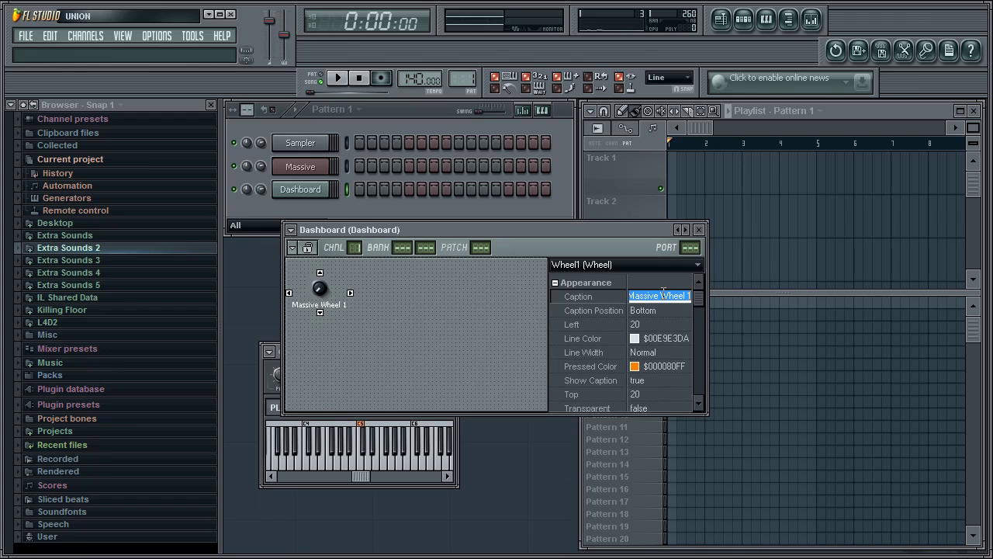
- Lock the Dashboard layout and turn Massive Wheel 1 down to 0
{"action": "left_click", "coordinate": [309, 268]}
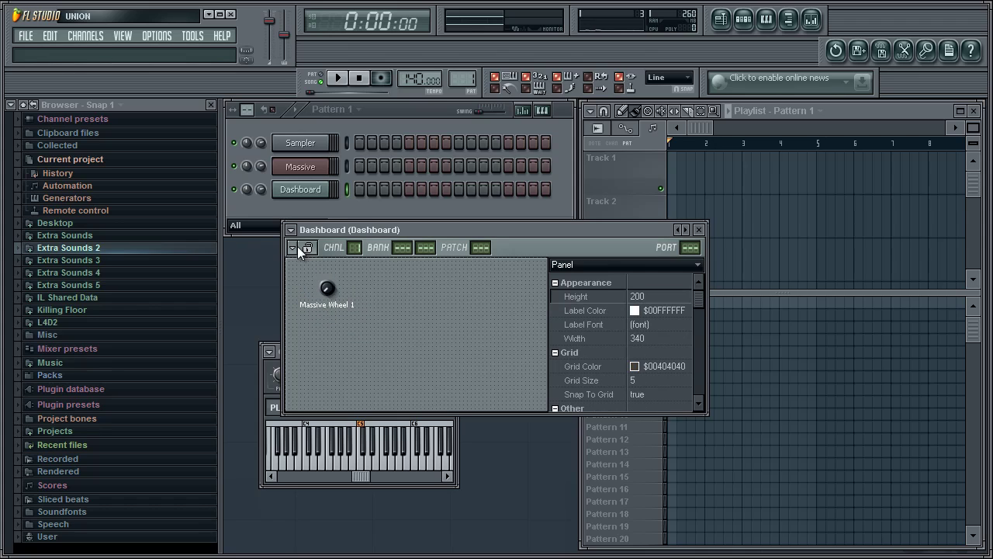
{"action": "left_click", "coordinate": [307, 247]}
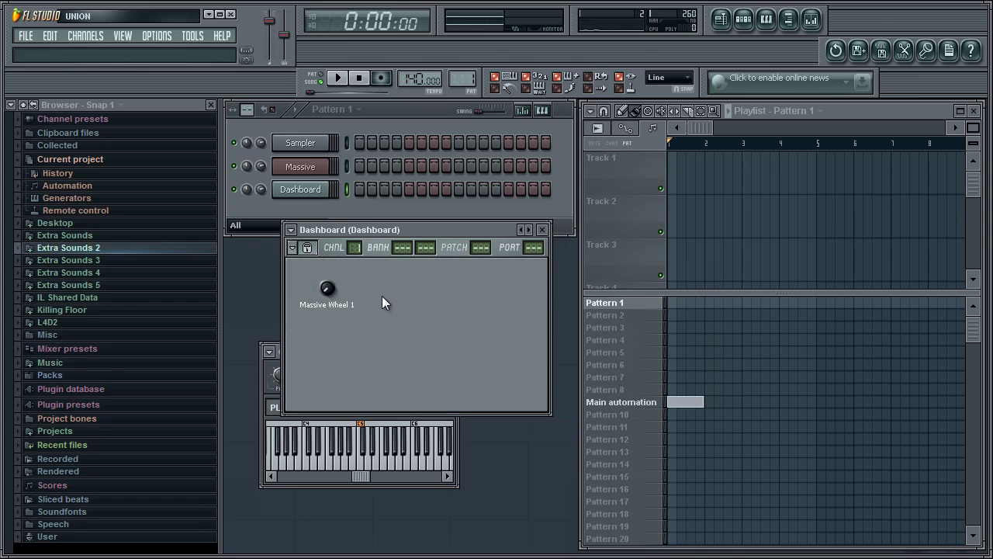
{"action": "left_click_drag", "start_coordinate": [294, 301], "coordinate": [336, 317]}
{"action": "left_click_drag", "start_coordinate": [361, 230], "coordinate": [349, 269]}
- Open Massive's Link all parameters dialog and select 153/278 - MIDI CC #3
{"action": "left_click", "coordinate": [313, 168]}
{"action": "left_click", "coordinate": [313, 169]}
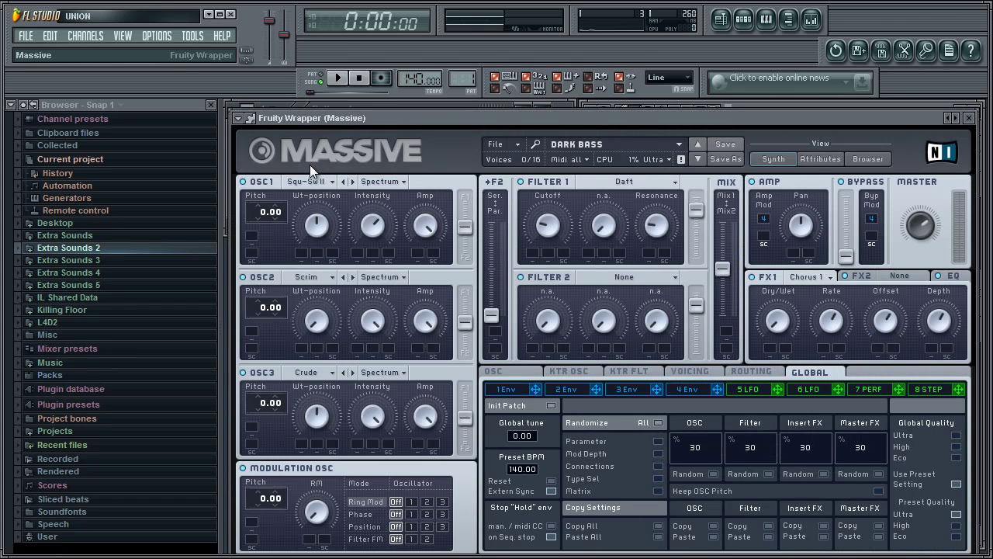
{"action": "left_click", "coordinate": [240, 119]}
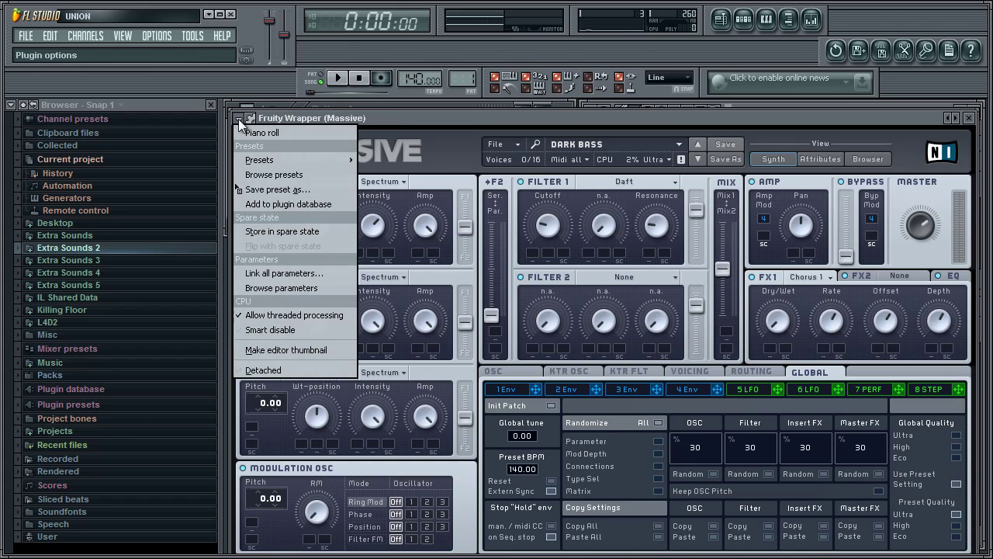
{"action": "left_click", "coordinate": [320, 273]}
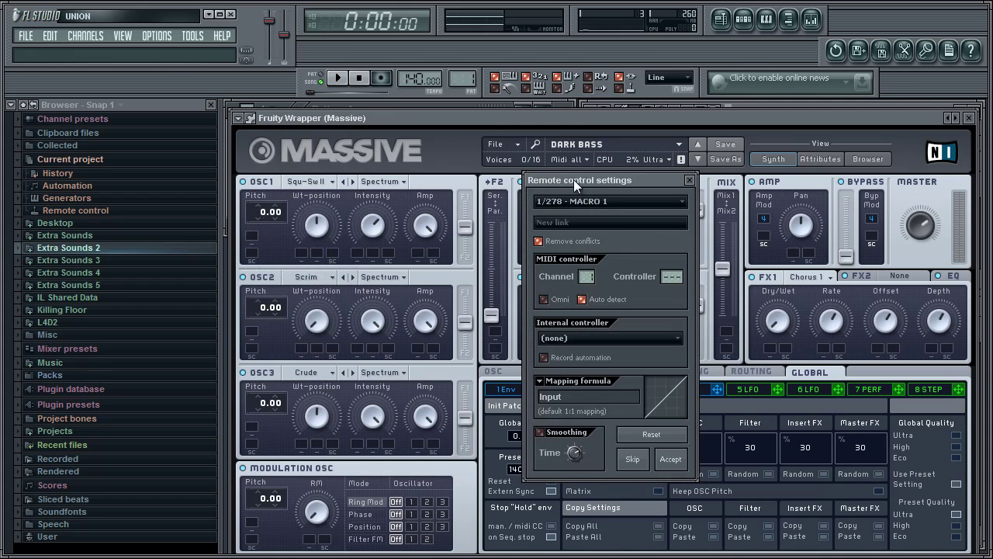
{"action": "left_click_drag", "start_coordinate": [574, 179], "coordinate": [60, 20]}
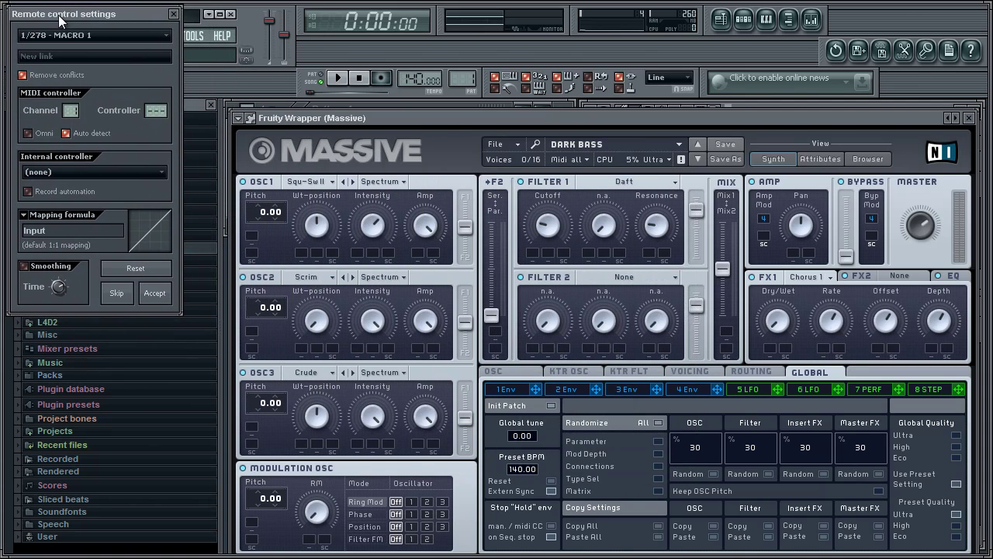
{"action": "left_click", "coordinate": [161, 37]}
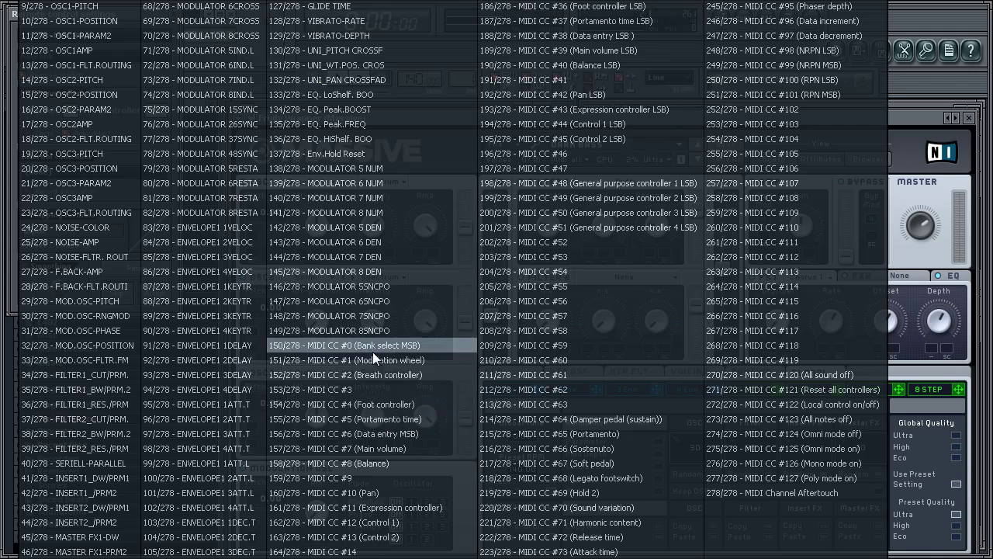
{"action": "left_click", "coordinate": [327, 391]}
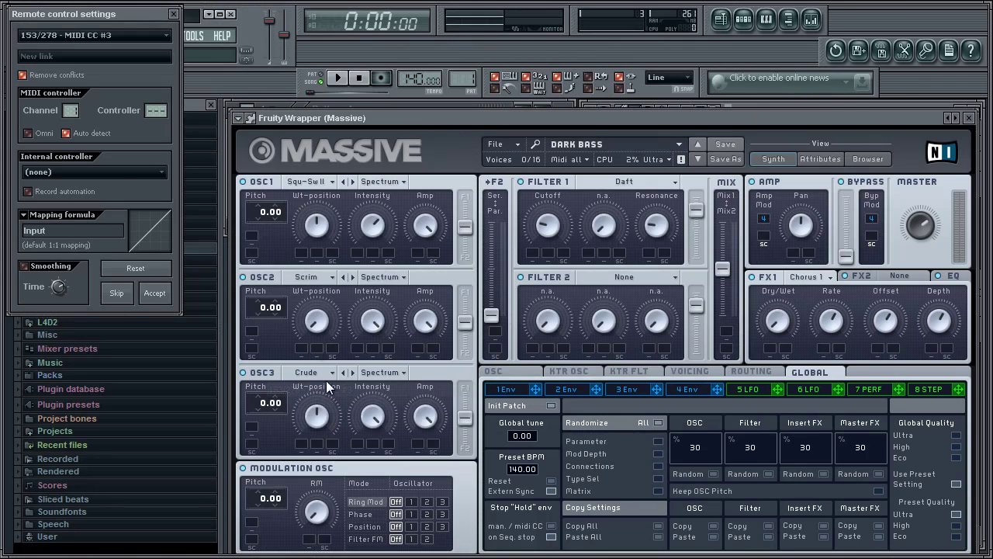
- Set the internal controller to Dashboard - Wheel1 and accept the link
{"action": "left_click_drag", "start_coordinate": [101, 13], "coordinate": [428, 87]}
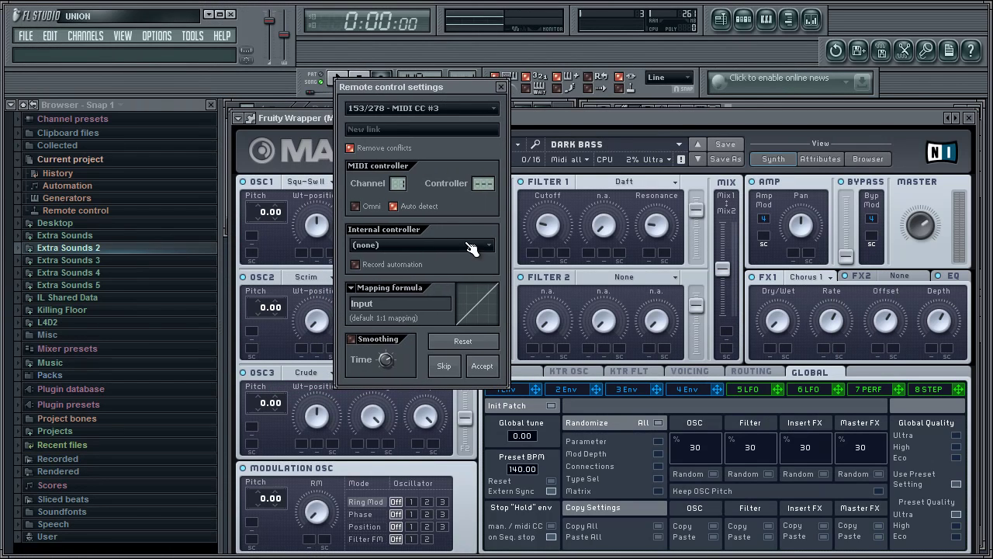
{"action": "left_click", "coordinate": [444, 246]}
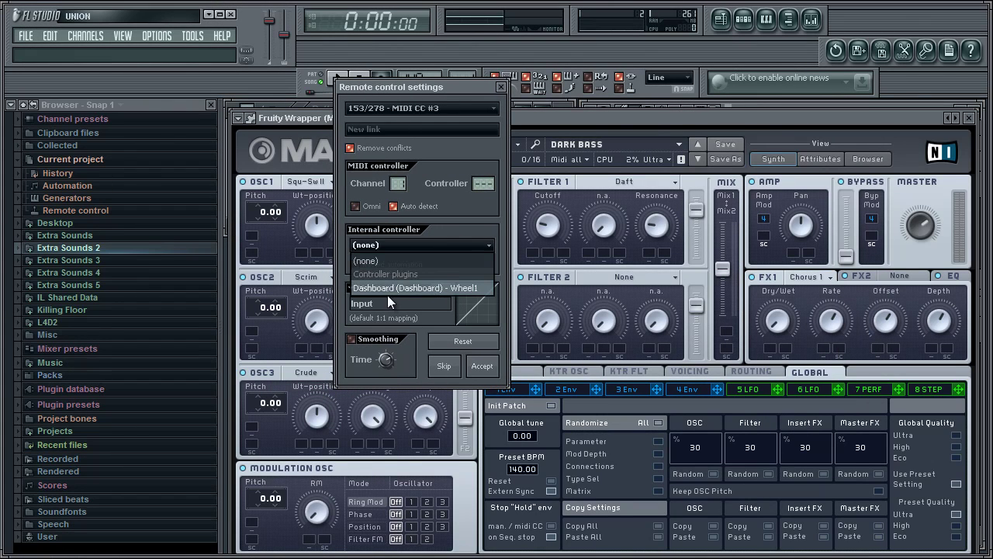
{"action": "left_click", "coordinate": [470, 294]}
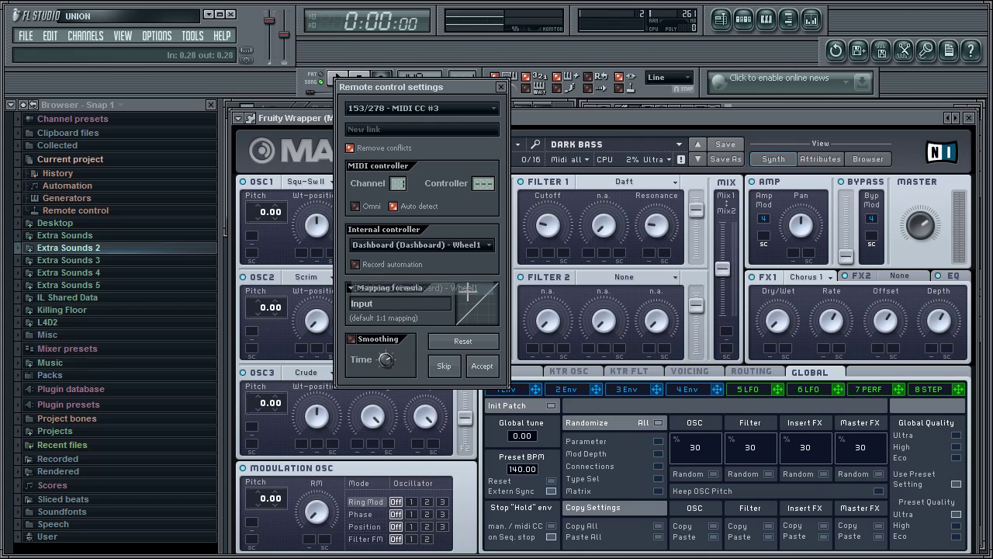
{"action": "left_click", "coordinate": [482, 366]}
{"action": "left_click", "coordinate": [500, 87]}
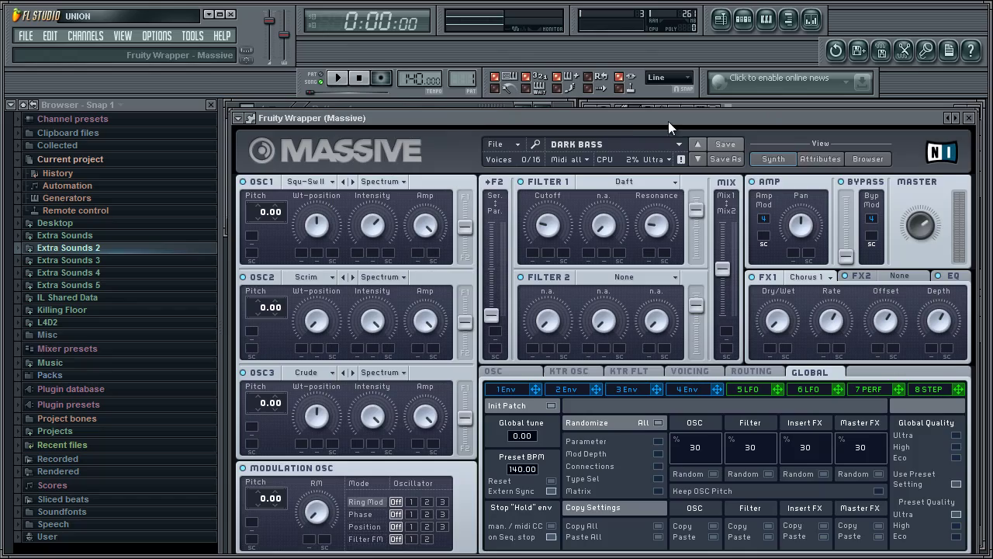
- Arm Massive's OSC2 Wt-position knob for MIDI Learn
{"action": "left_click_drag", "start_coordinate": [614, 118], "coordinate": [612, 94]}
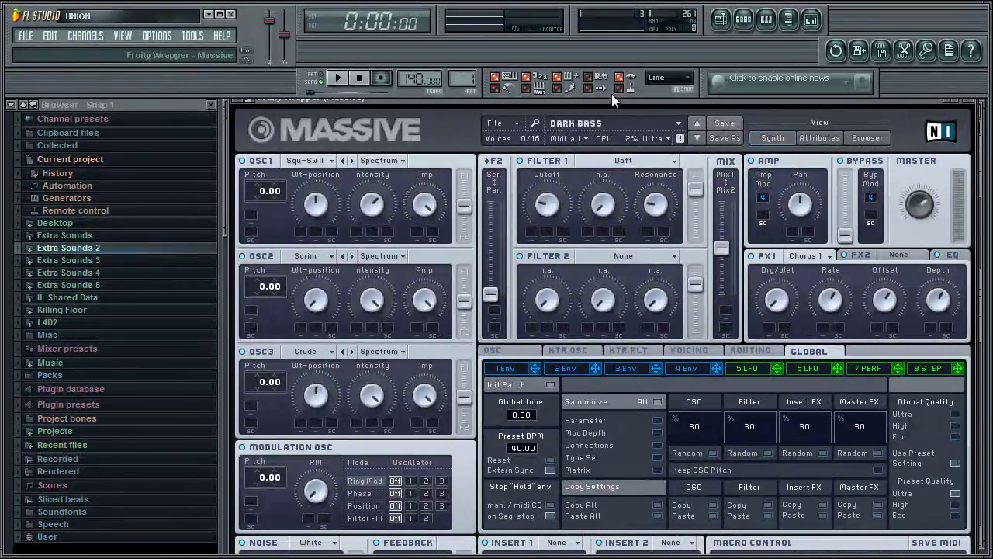
{"action": "right_click", "coordinate": [316, 302]}
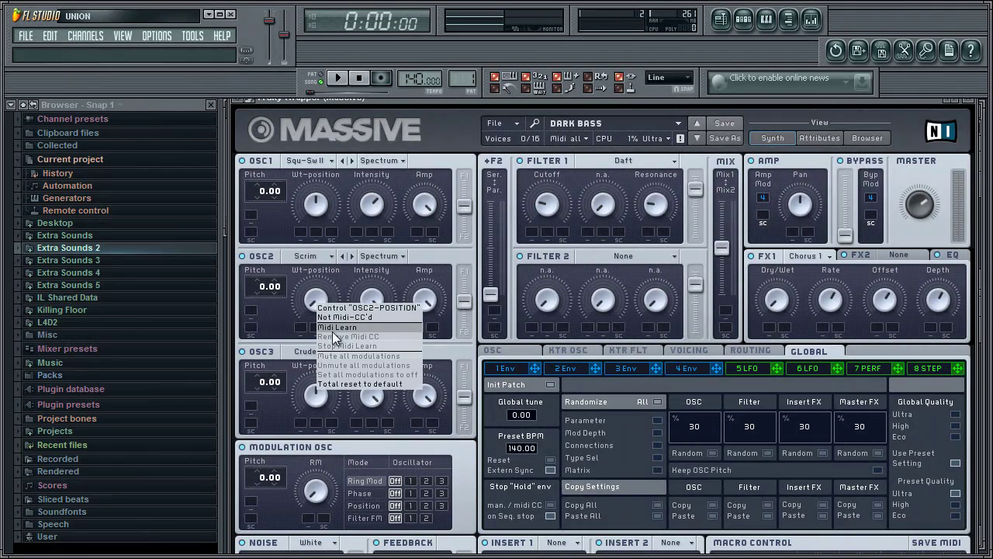
{"action": "left_click", "coordinate": [341, 329]}
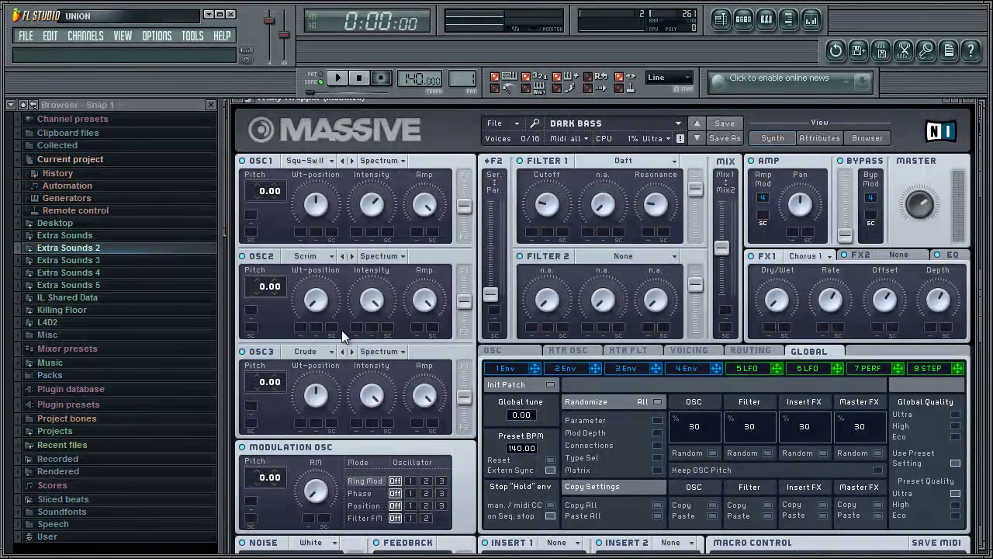
- Close Massive, set the Dashboard to Detached, reopen Massive and move the Dashboard top-left
{"action": "left_click", "coordinate": [975, 100]}
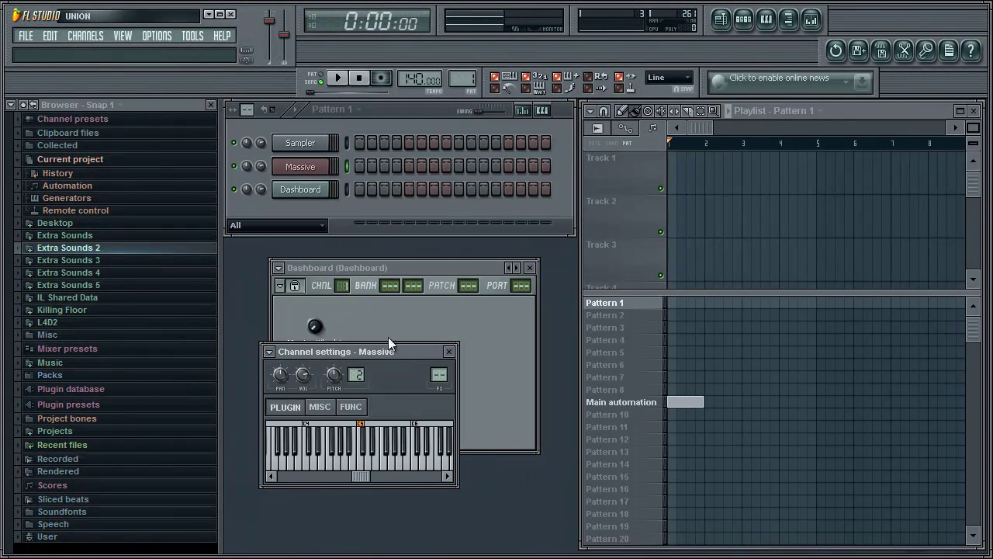
{"action": "left_click", "coordinate": [448, 352]}
{"action": "left_click", "coordinate": [278, 267]}
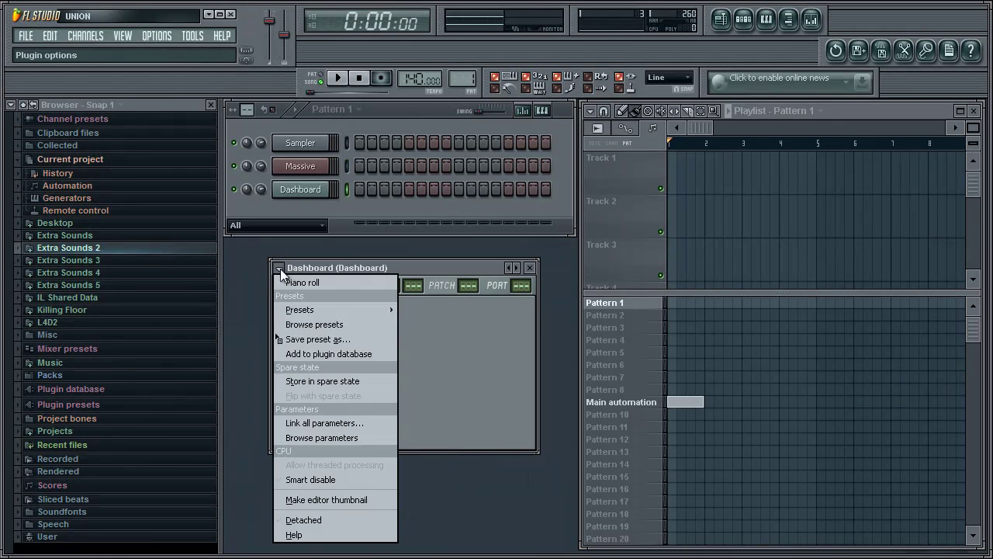
{"action": "left_click", "coordinate": [324, 522]}
{"action": "left_click", "coordinate": [301, 166]}
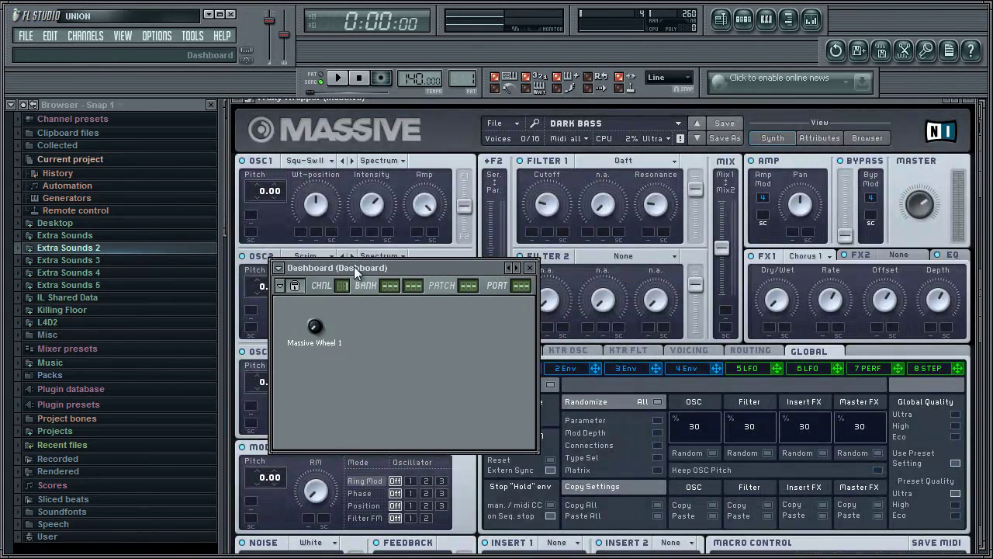
{"action": "left_click_drag", "start_coordinate": [355, 270], "coordinate": [101, 33]}
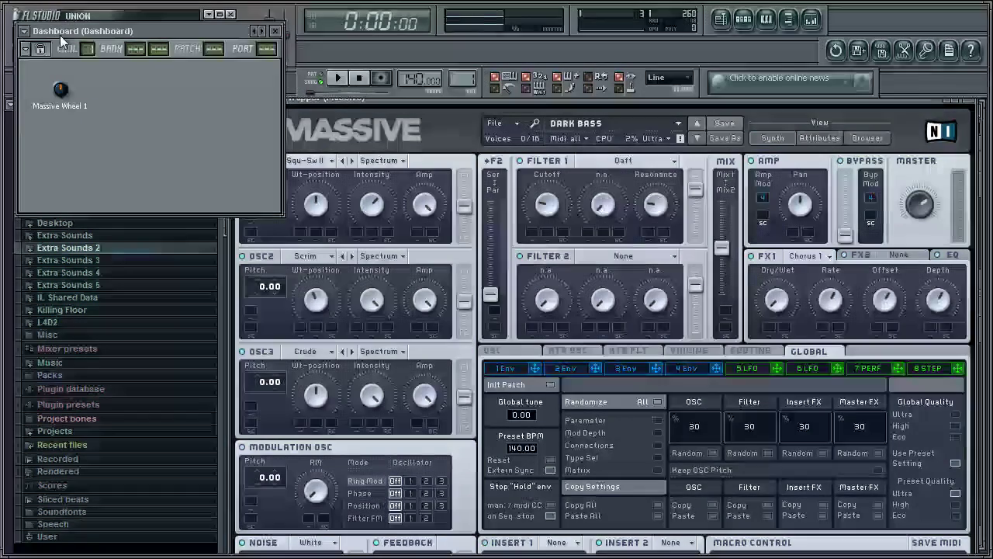
- Create a Massive Wheel 1 automation clip, stretch it to bar 8 and ramp its envelope upward
{"action": "left_click", "coordinate": [977, 102]}
{"action": "left_click_drag", "start_coordinate": [111, 31], "coordinate": [400, 247]}
{"action": "right_click", "coordinate": [344, 306]}
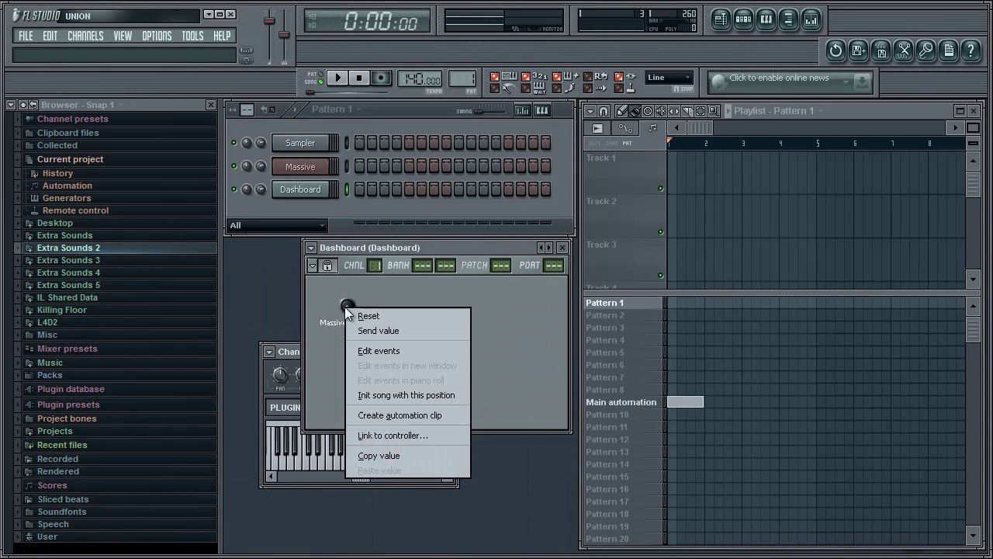
{"action": "left_click", "coordinate": [423, 416]}
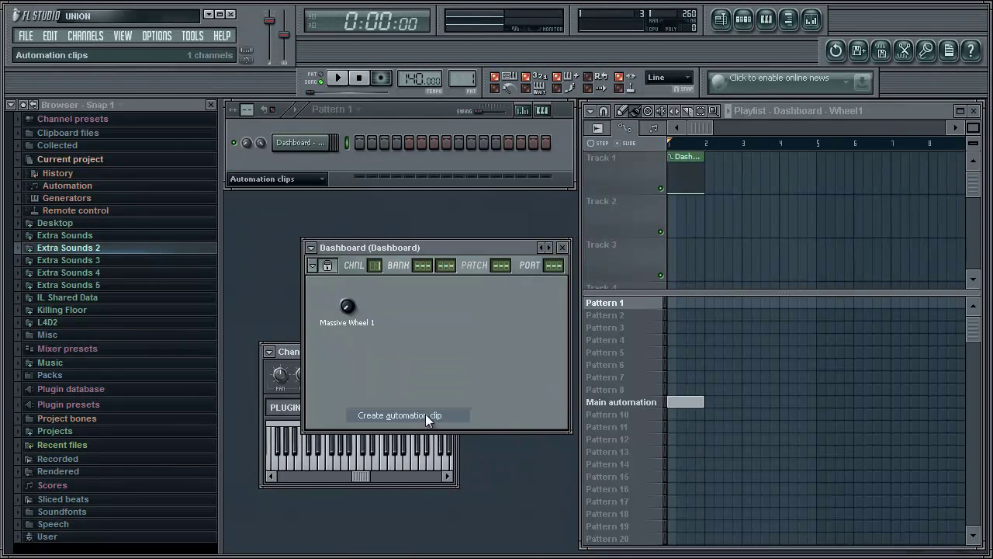
{"action": "left_click", "coordinate": [564, 248]}
{"action": "left_click_drag", "start_coordinate": [703, 160], "coordinate": [922, 170]}
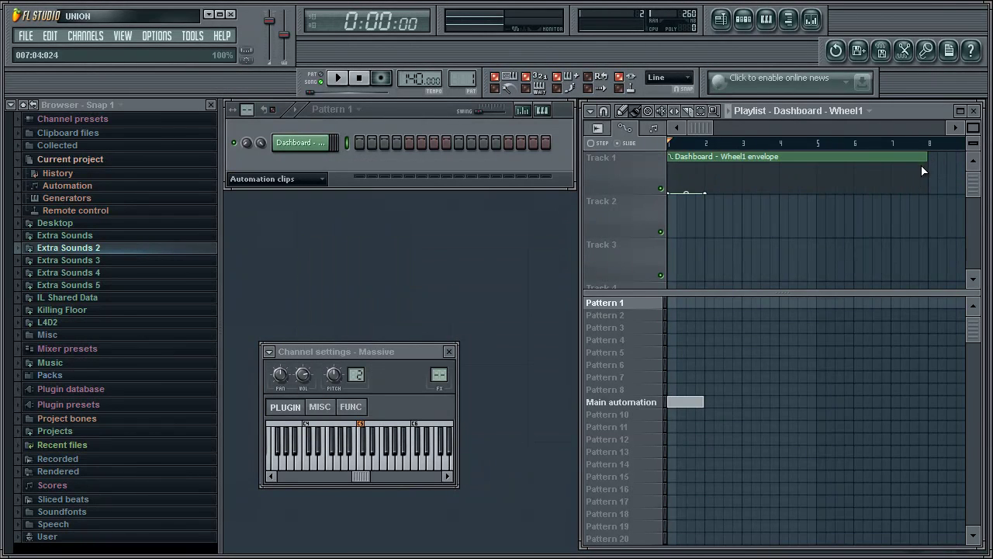
{"action": "left_click_drag", "start_coordinate": [705, 192], "coordinate": [723, 163]}
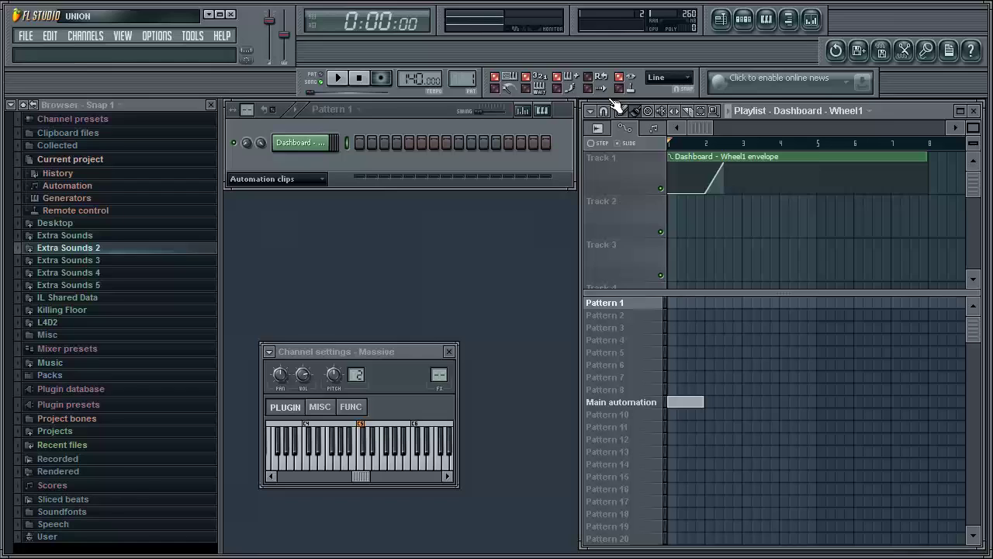
- Show all channels in the channel rack, then open and close the Massive synth window
{"action": "left_click", "coordinate": [279, 180]}
{"action": "left_click", "coordinate": [280, 192]}
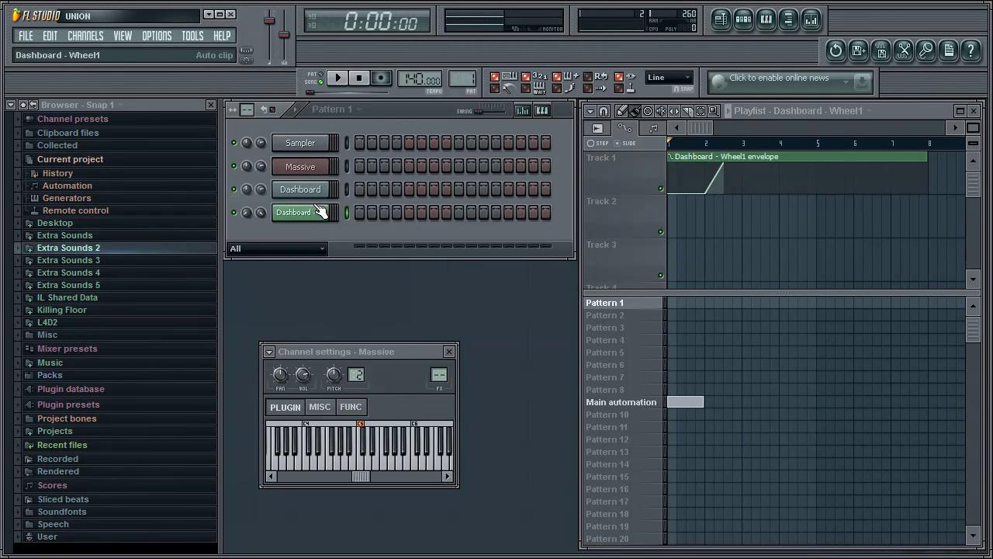
{"action": "left_click", "coordinate": [309, 167]}
{"action": "left_click", "coordinate": [309, 167]}
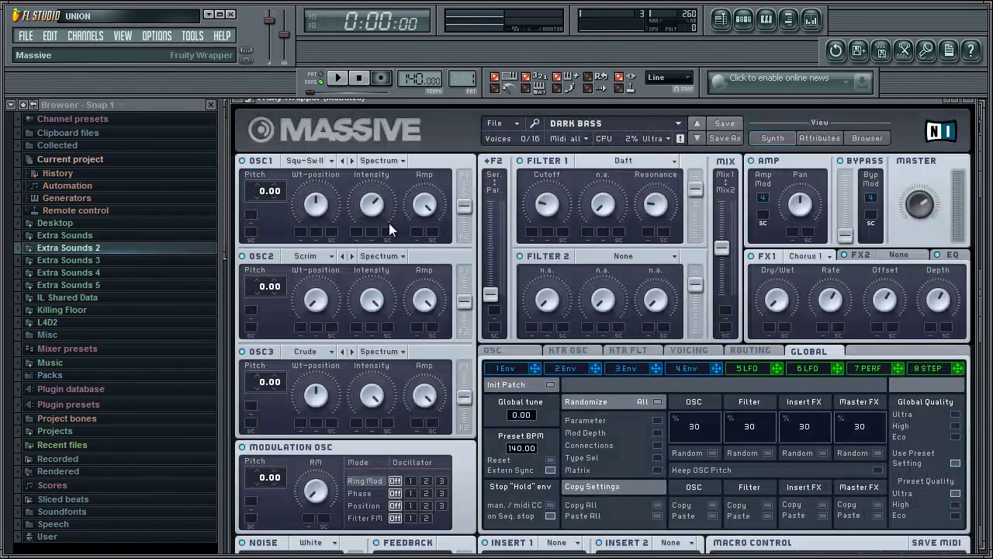
{"action": "left_click", "coordinate": [970, 100]}
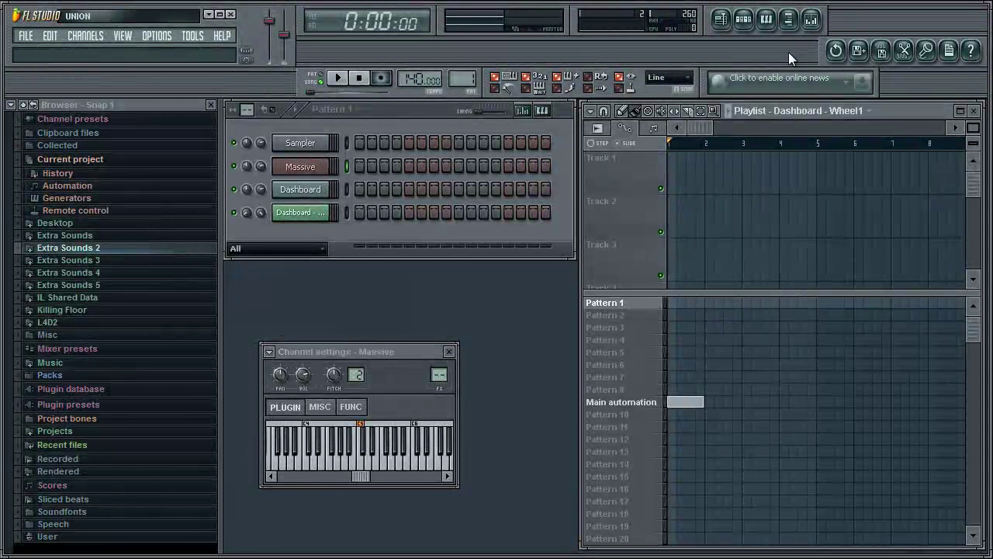
- Delete the Dashboard automation channel from the channel rack
{"action": "right_click", "coordinate": [332, 211]}
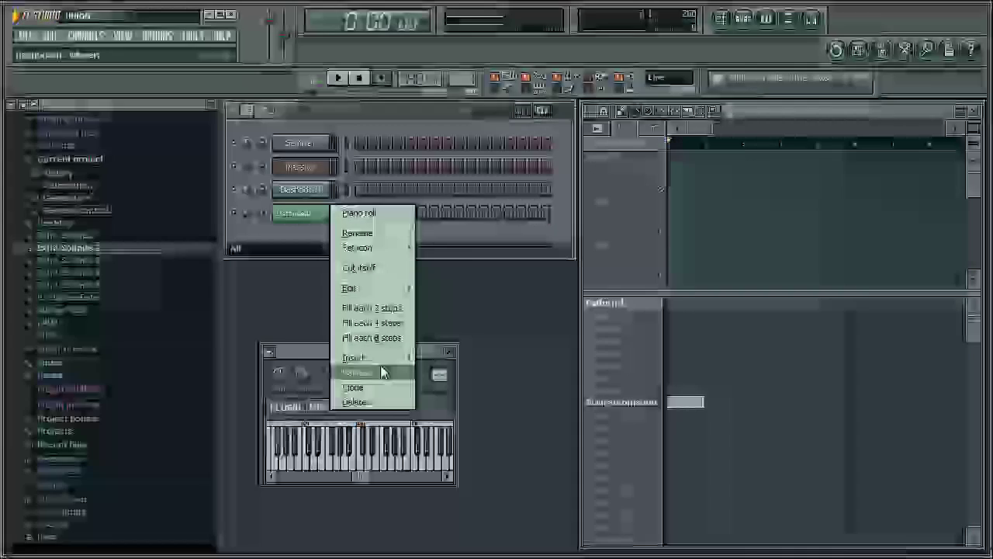
{"action": "left_click", "coordinate": [380, 403]}
{"action": "left_click", "coordinate": [676, 373]}
- Reopen the Dashboard plugin window, reposition it and play a test note
{"action": "left_click", "coordinate": [315, 191]}
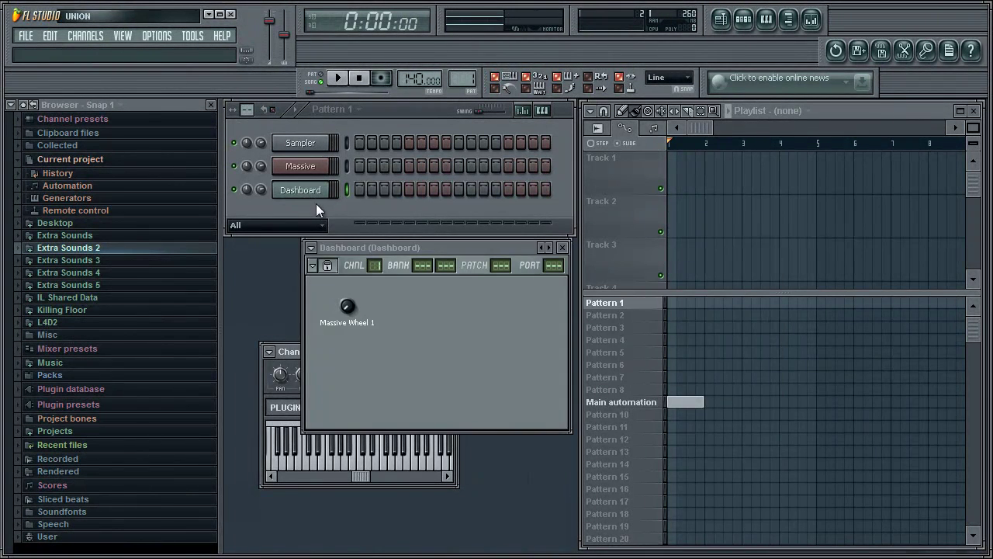
{"action": "left_click_drag", "start_coordinate": [446, 252], "coordinate": [356, 234]}
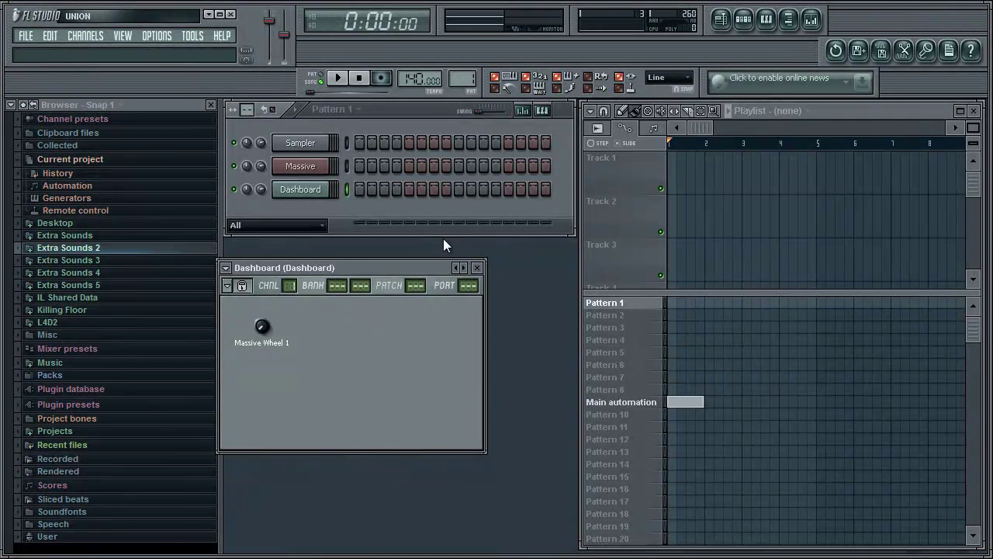
{"action": "left_click_drag", "start_coordinate": [443, 239], "coordinate": [392, 246]}
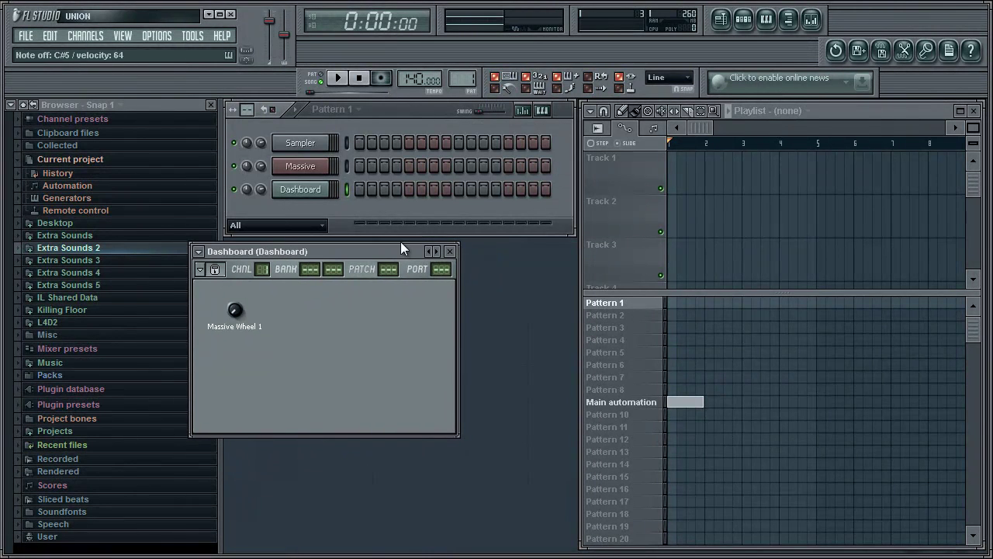
{"action": "key", "text": "s"}
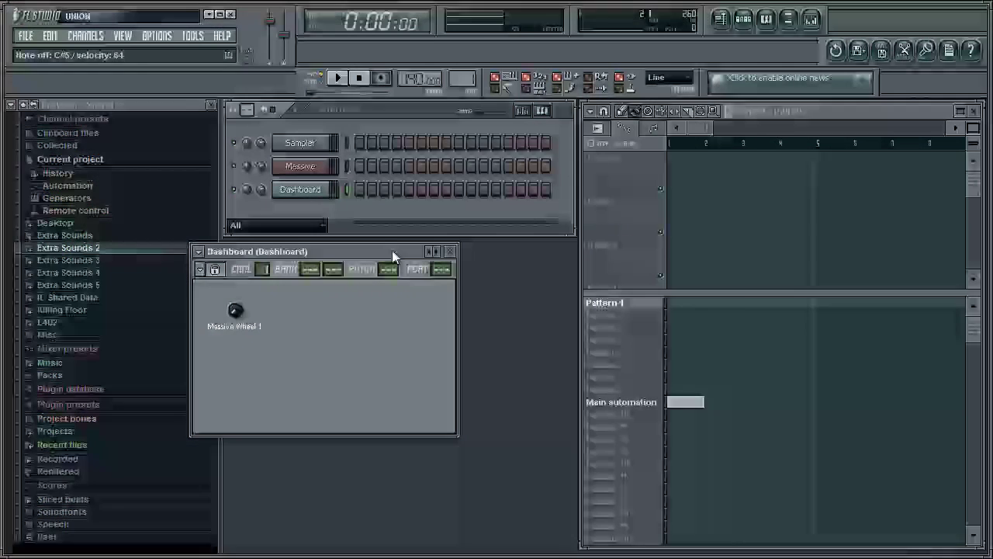
- Bring up the Mixer (F9) and select the Dashboard mixer insert
{"action": "left_click", "coordinate": [811, 19]}
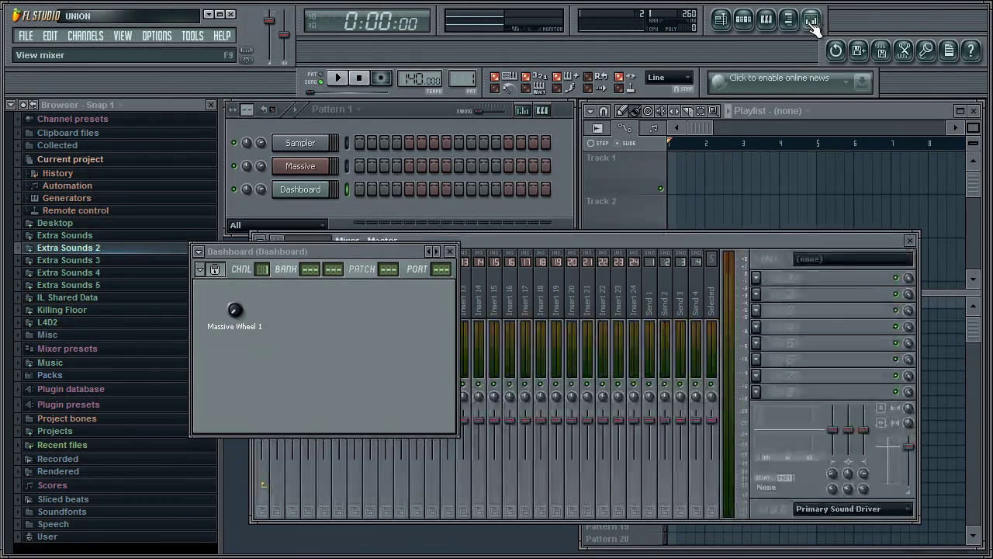
{"action": "left_click_drag", "start_coordinate": [364, 256], "coordinate": [281, 311]}
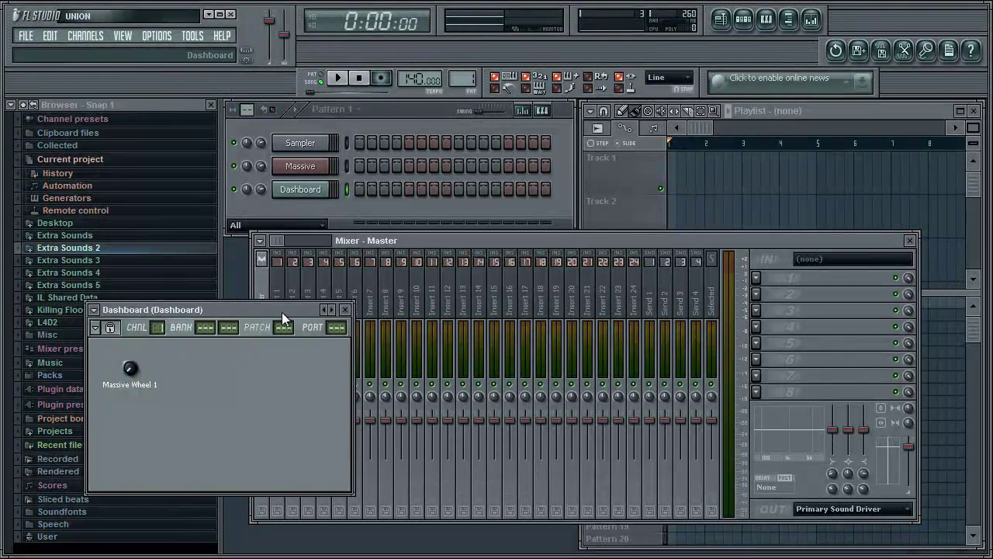
{"action": "left_click", "coordinate": [310, 190]}
{"action": "left_click", "coordinate": [346, 310]}
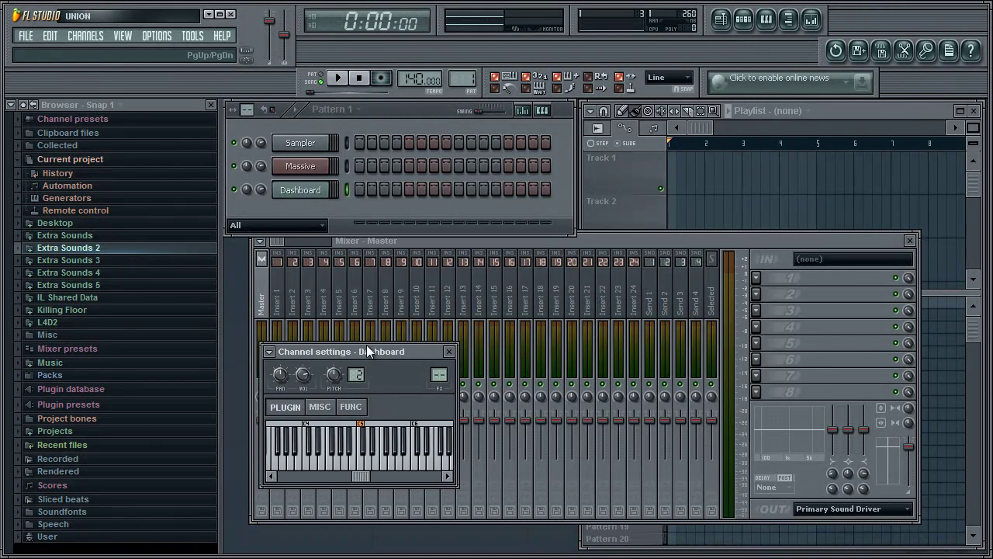
{"action": "left_click_drag", "start_coordinate": [366, 345], "coordinate": [359, 355]}
{"action": "key", "text": "F9"}
{"action": "left_click", "coordinate": [297, 291]}
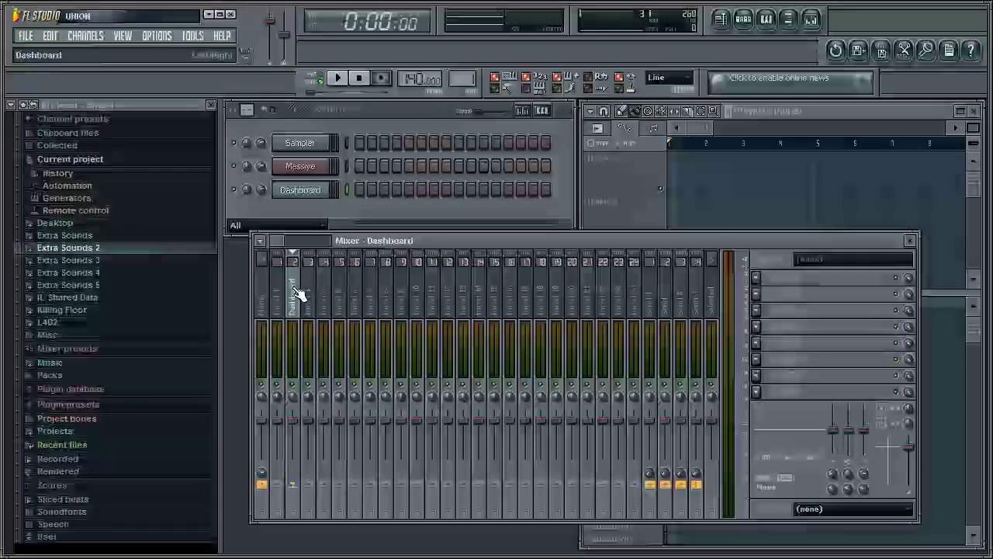
- Load Fruity Peak Controller into the Dashboard insert's first effect slot
{"action": "left_click", "coordinate": [757, 278]}
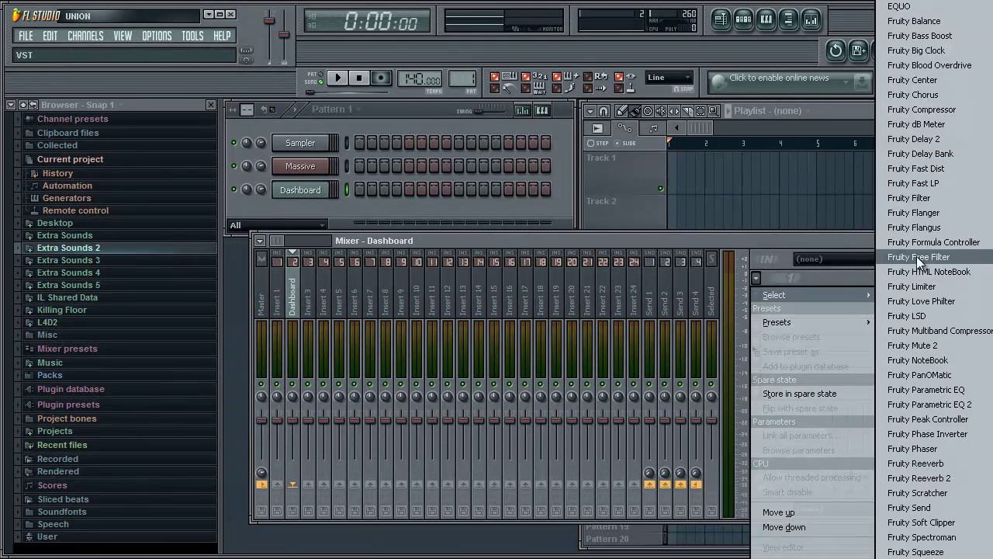
{"action": "left_click", "coordinate": [928, 419]}
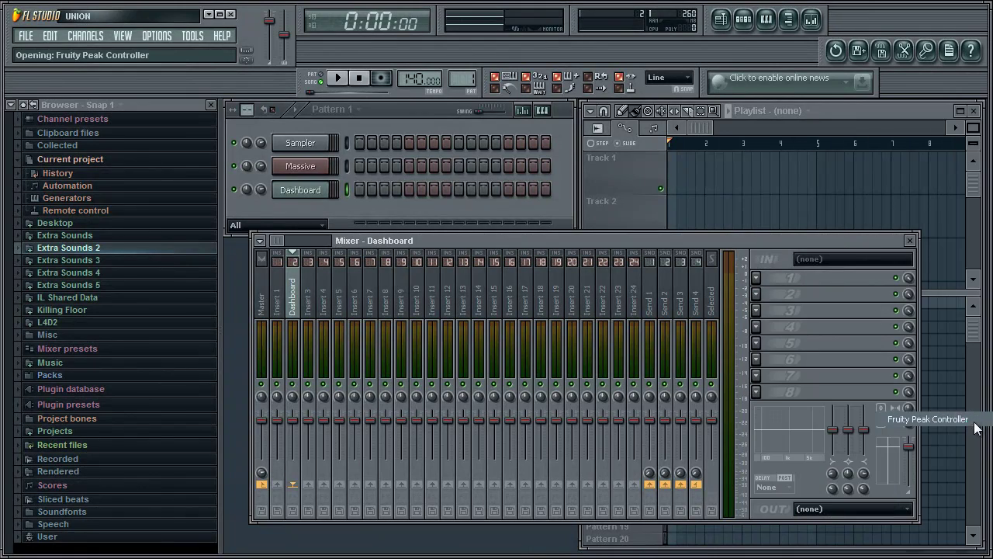
{"action": "left_click_drag", "start_coordinate": [334, 208], "coordinate": [444, 307]}
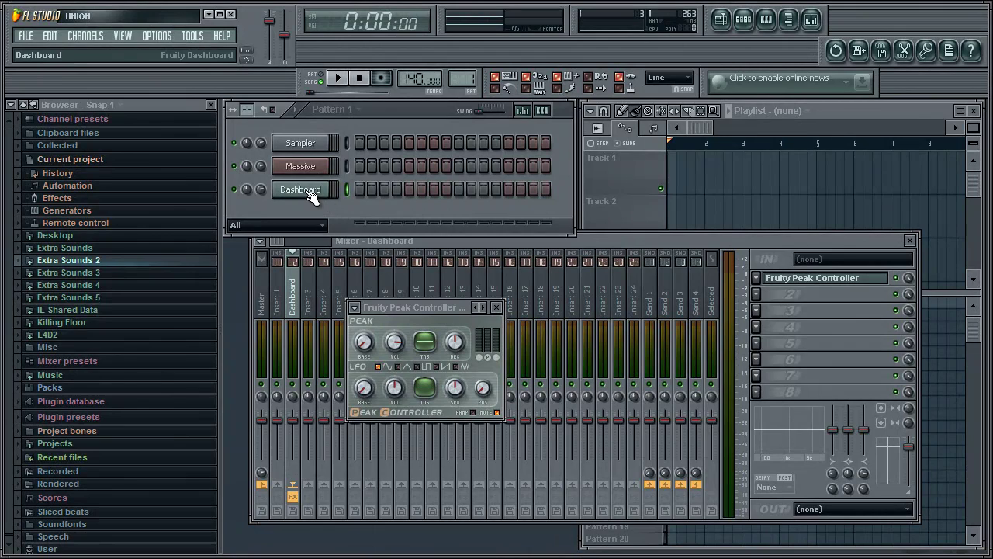
- Link Massive Wheel 1 to the Peak ctrl (Dashboard) - LFO controller and accept
{"action": "left_click", "coordinate": [312, 194]}
{"action": "right_click", "coordinate": [132, 366]}
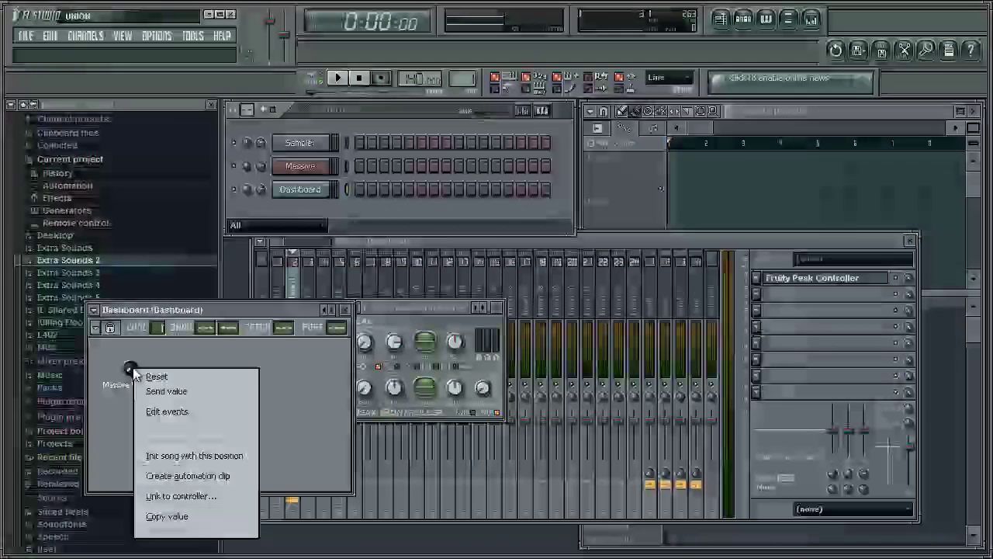
{"action": "left_click", "coordinate": [199, 494]}
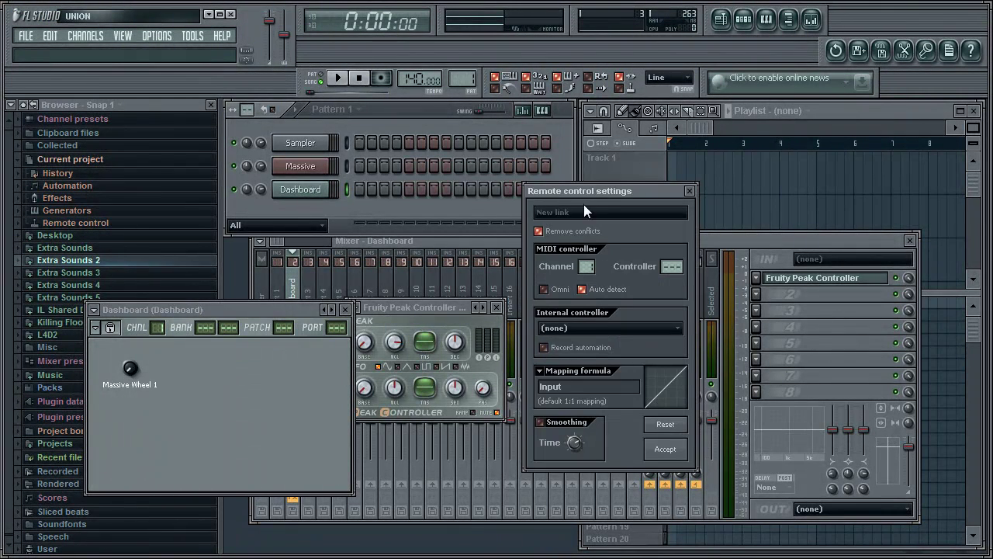
{"action": "left_click_drag", "start_coordinate": [584, 198], "coordinate": [585, 171]}
{"action": "left_click", "coordinate": [628, 299]}
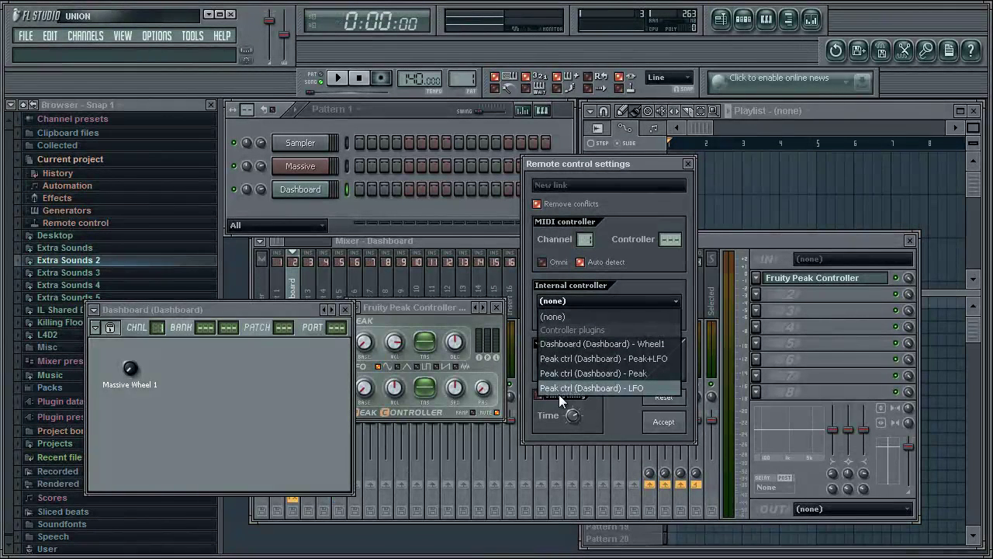
{"action": "left_click", "coordinate": [648, 388]}
{"action": "left_click", "coordinate": [663, 421]}
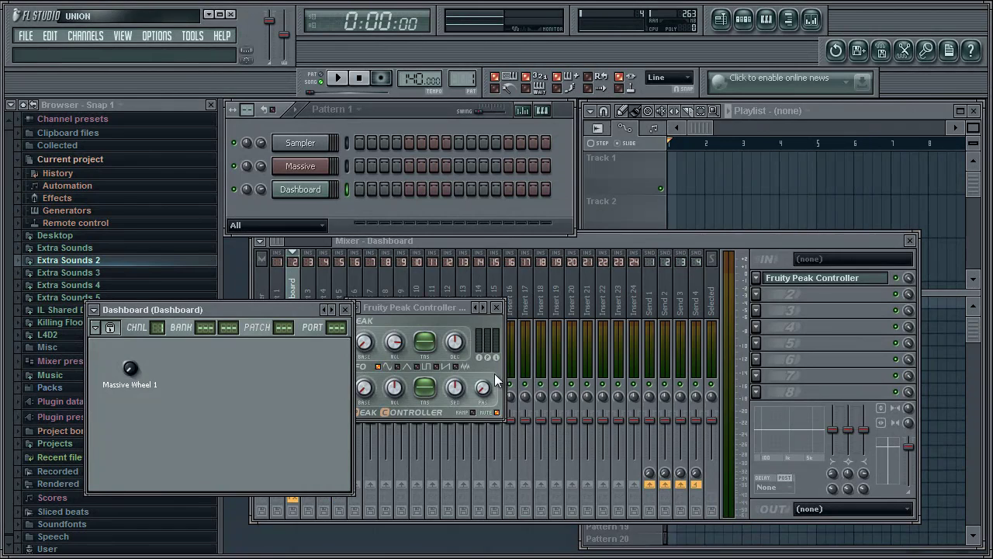
- Raise the LFO base to 48%, lower the LFO amount and slow the LFO speed
{"action": "left_click_drag", "start_coordinate": [407, 312], "coordinate": [460, 322]}
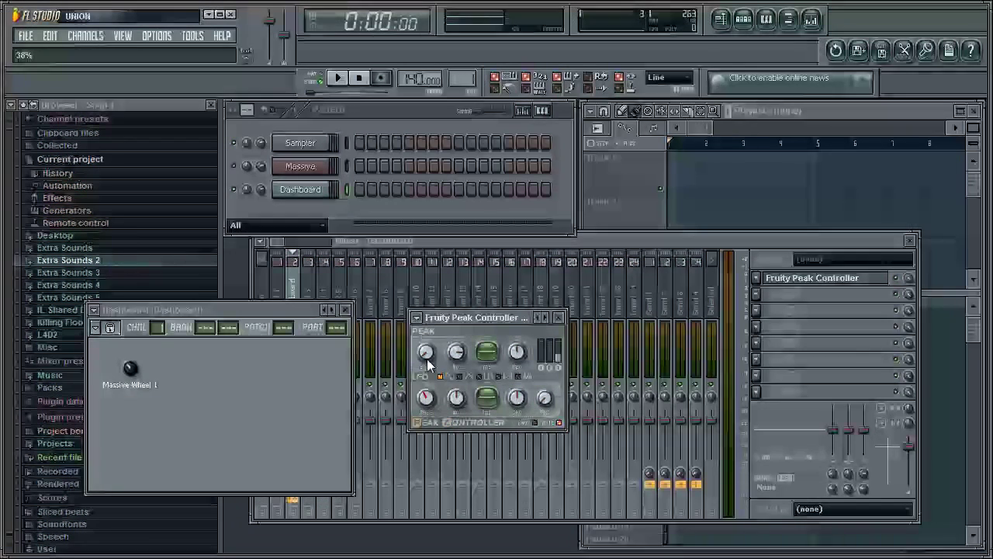
{"action": "left_click_drag", "start_coordinate": [425, 411], "coordinate": [427, 355]}
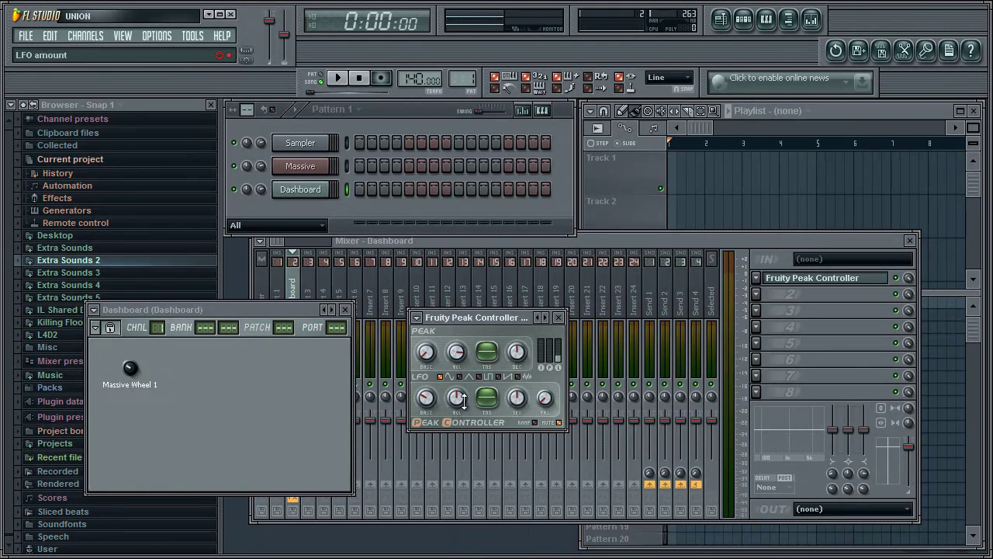
{"action": "left_click_drag", "start_coordinate": [426, 398], "coordinate": [439, 421]}
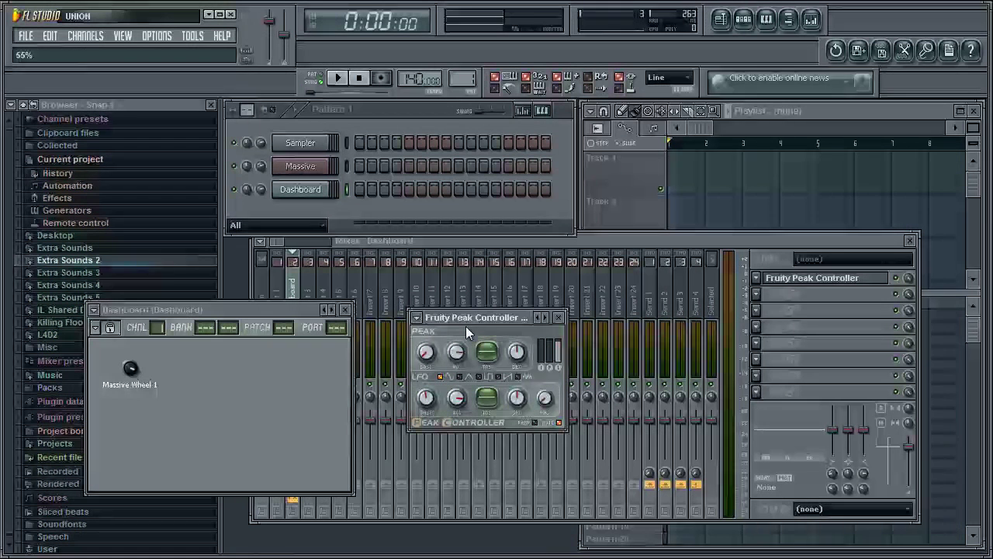
{"action": "left_click_drag", "start_coordinate": [516, 398], "coordinate": [522, 379]}
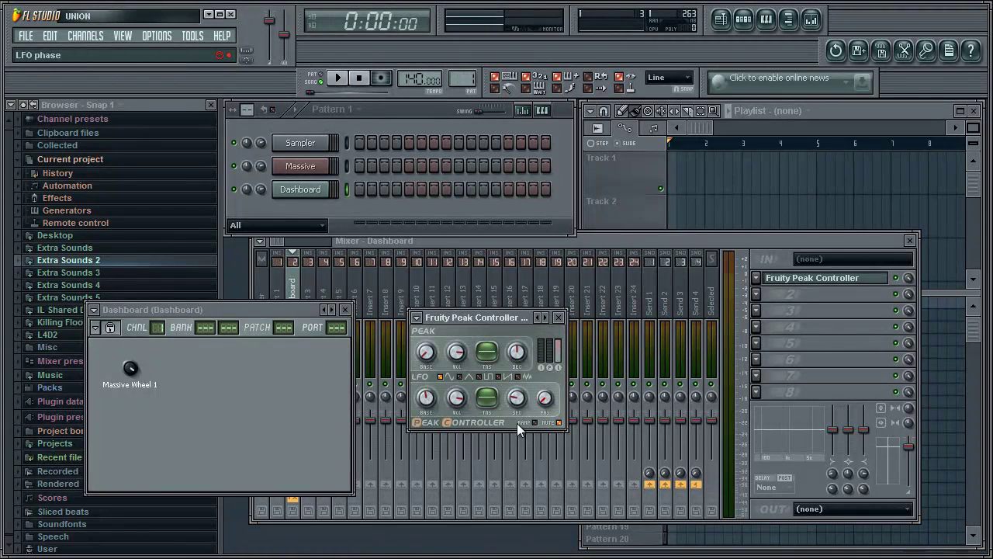
{"action": "left_click_drag", "start_coordinate": [523, 409], "coordinate": [527, 436]}
- Cycle through the Peak Controller's LFO shape buttons to select a different waveform
{"action": "left_click", "coordinate": [459, 377]}
{"action": "left_click", "coordinate": [459, 377]}
{"action": "left_click", "coordinate": [499, 377]}
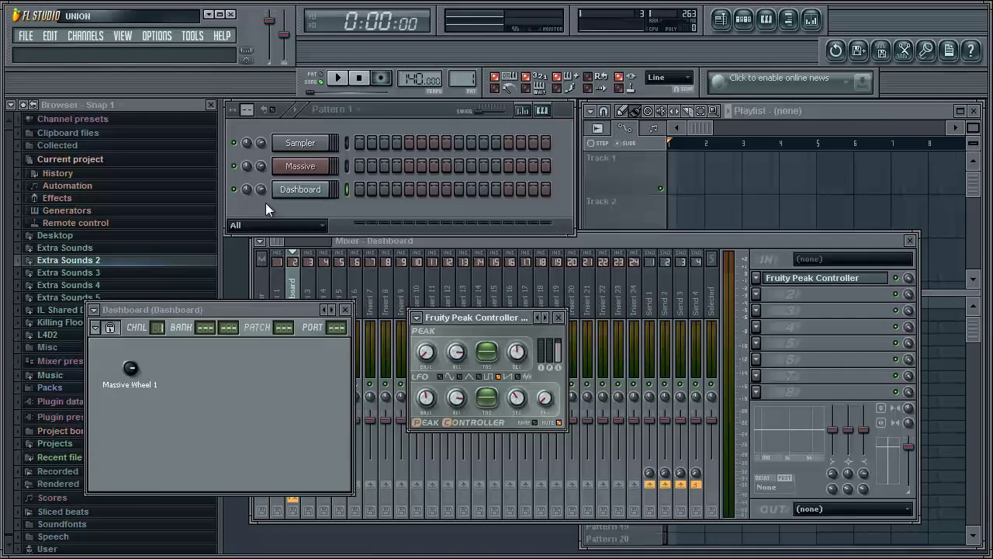
- Open and close Massive, then close the channel settings and Peak Controller window
{"action": "left_click", "coordinate": [322, 166]}
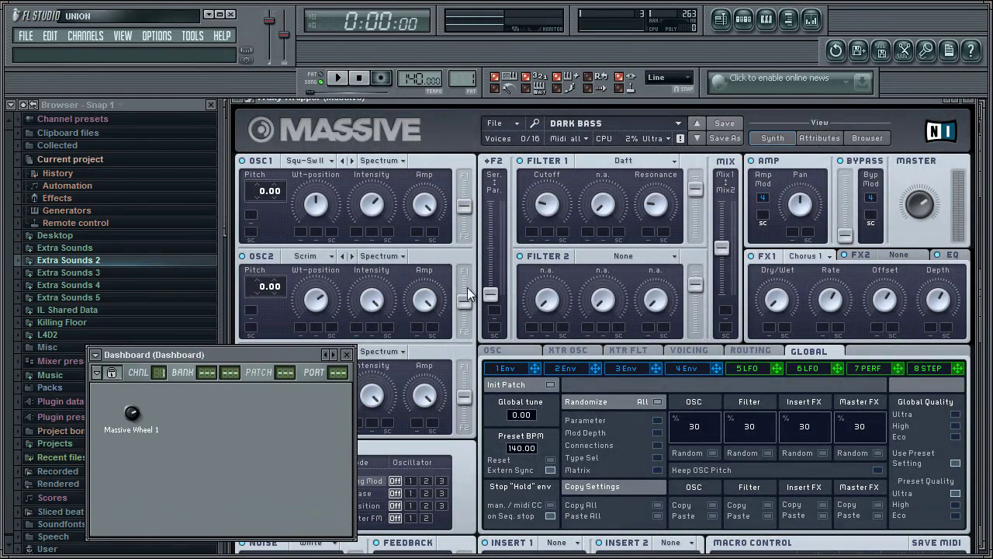
{"action": "left_click", "coordinate": [969, 99]}
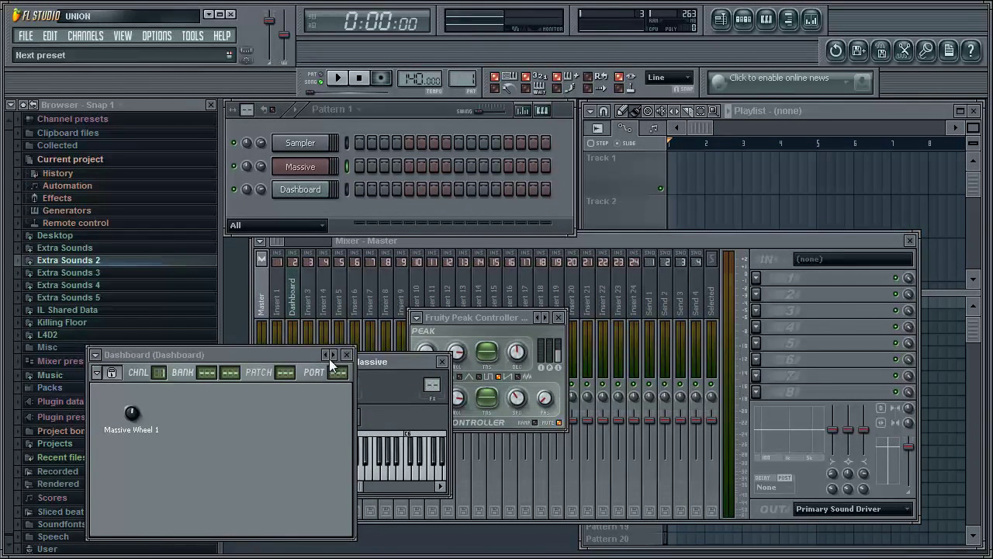
{"action": "left_click", "coordinate": [442, 361]}
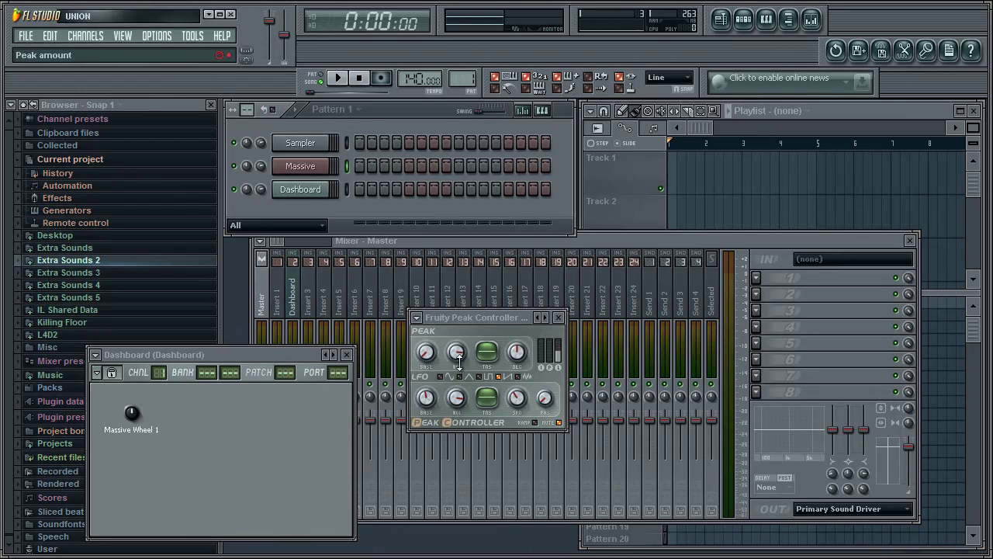
{"action": "left_click", "coordinate": [558, 317]}
- Turn off Detached for the Dashboard window and place it over the mixer
{"action": "left_click_drag", "start_coordinate": [275, 350], "coordinate": [538, 252]}
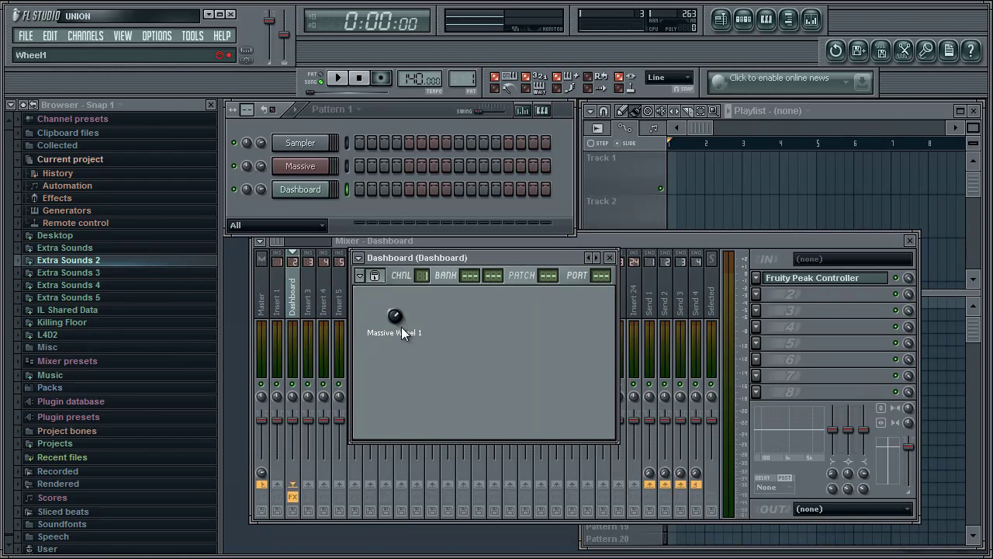
{"action": "left_click_drag", "start_coordinate": [544, 254], "coordinate": [422, 220]}
{"action": "left_click", "coordinate": [236, 224]}
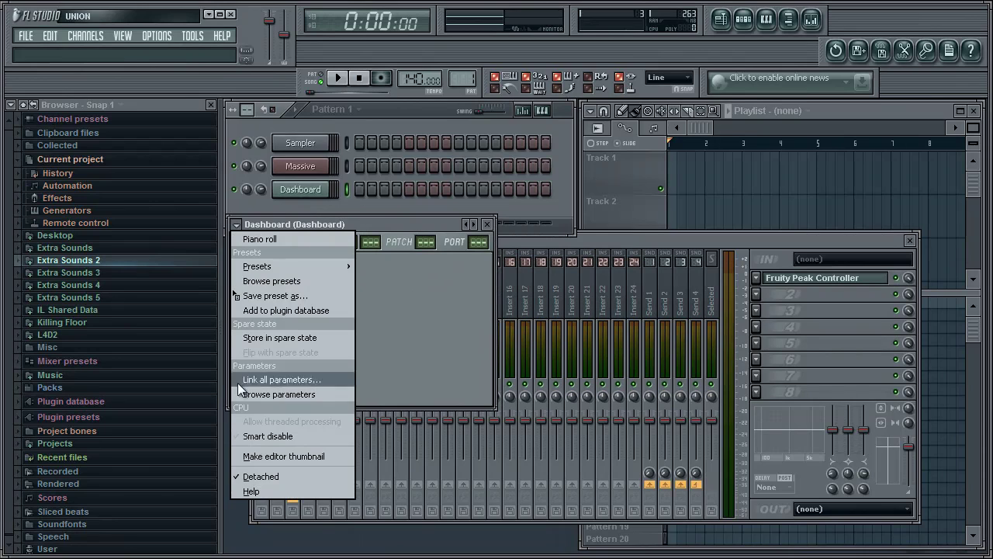
{"action": "left_click", "coordinate": [259, 475]}
{"action": "left_click_drag", "start_coordinate": [339, 224], "coordinate": [343, 247]}
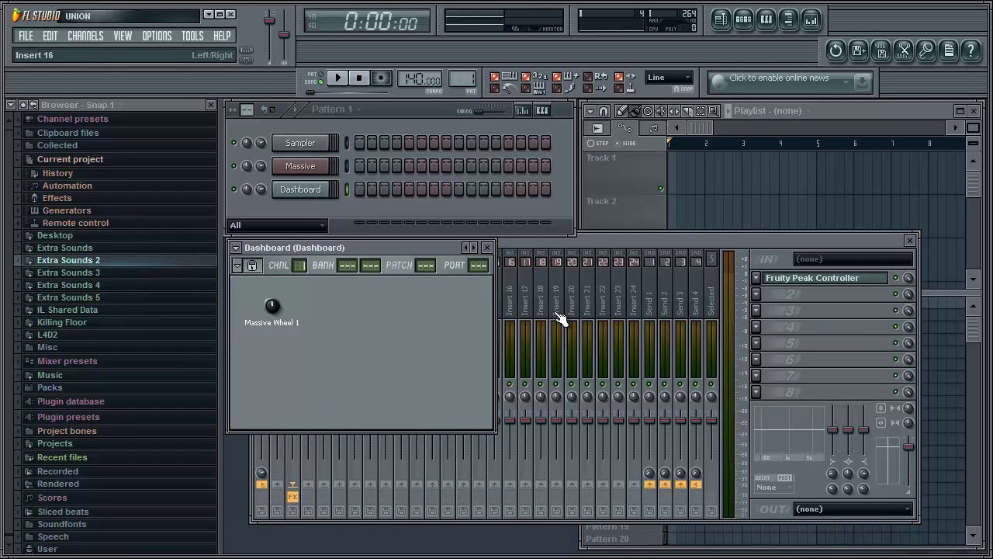